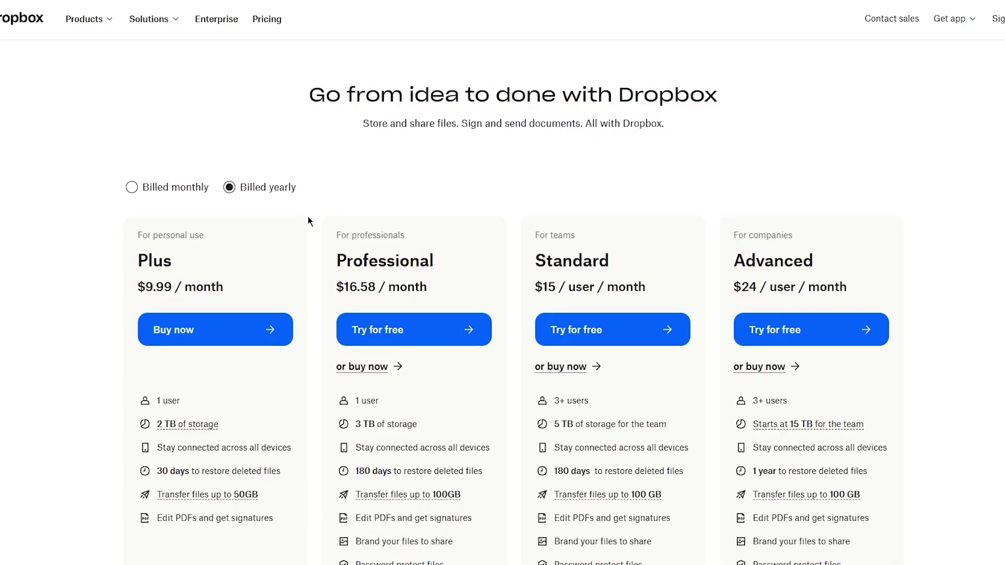
Scroll up and down through the Dropbox Pricing page plans.
scroll(264, 185, "down", 1)
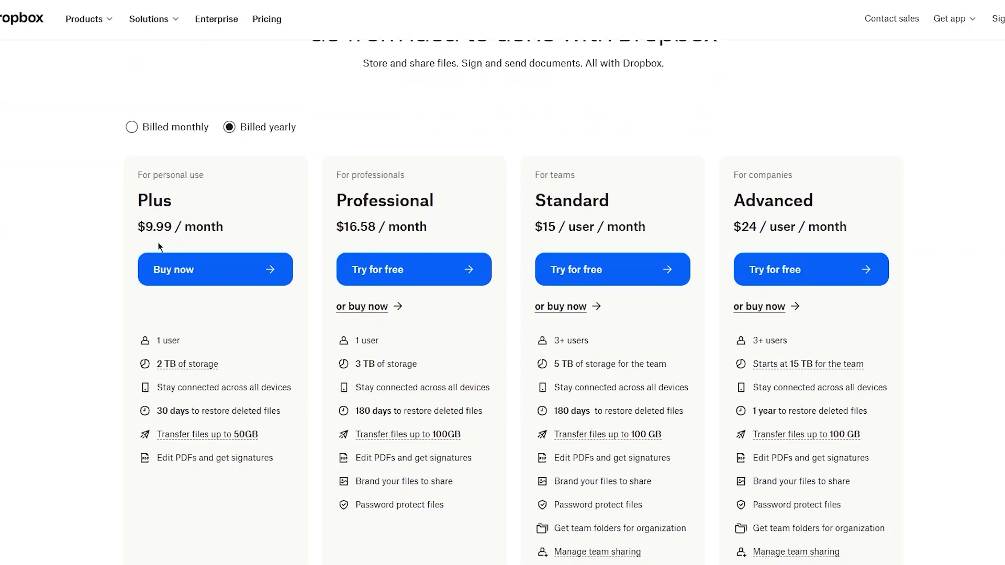
scroll(983, 226, "down", 2)
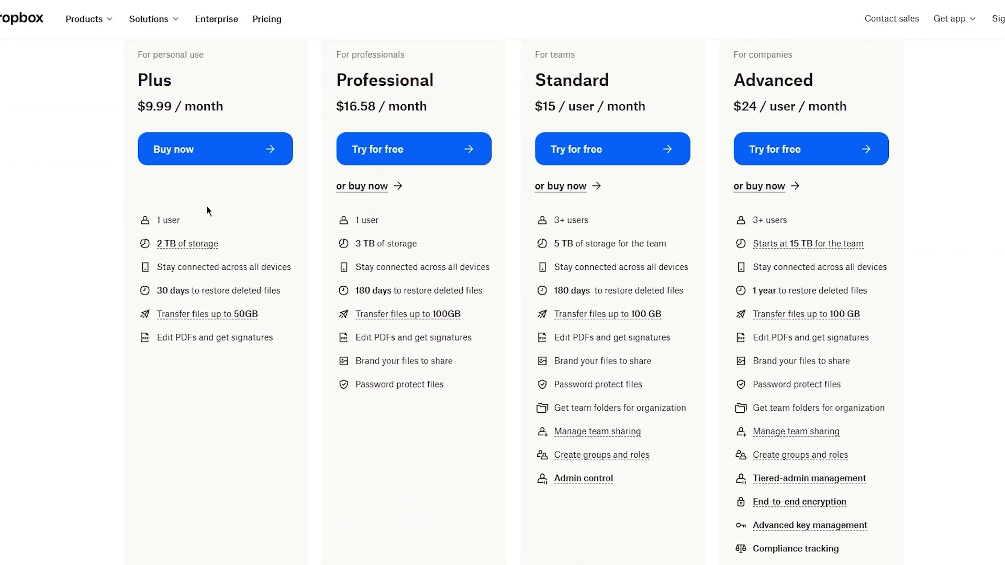
scroll(207, 210, "up", 3)
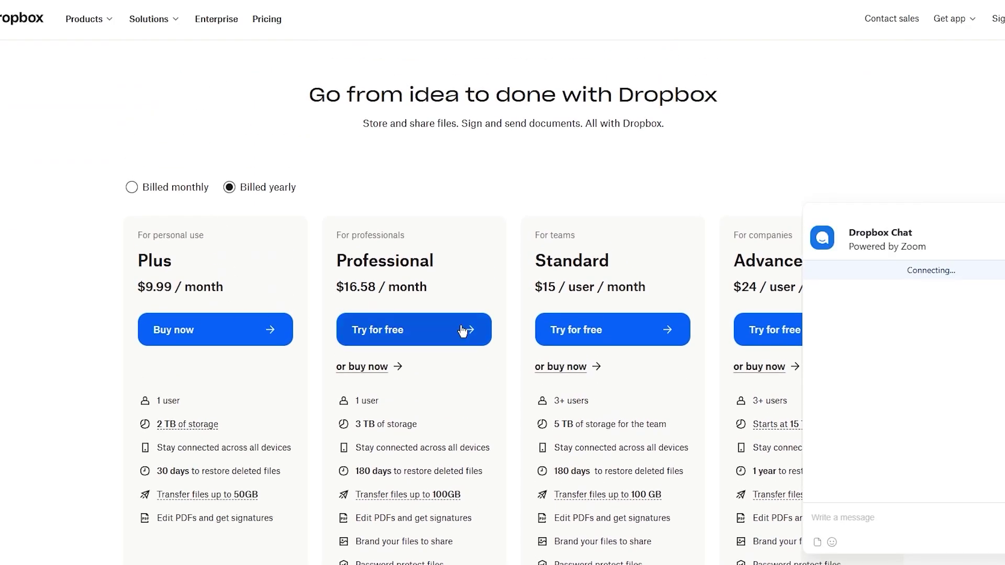
scroll(594, 326, "down", 10)
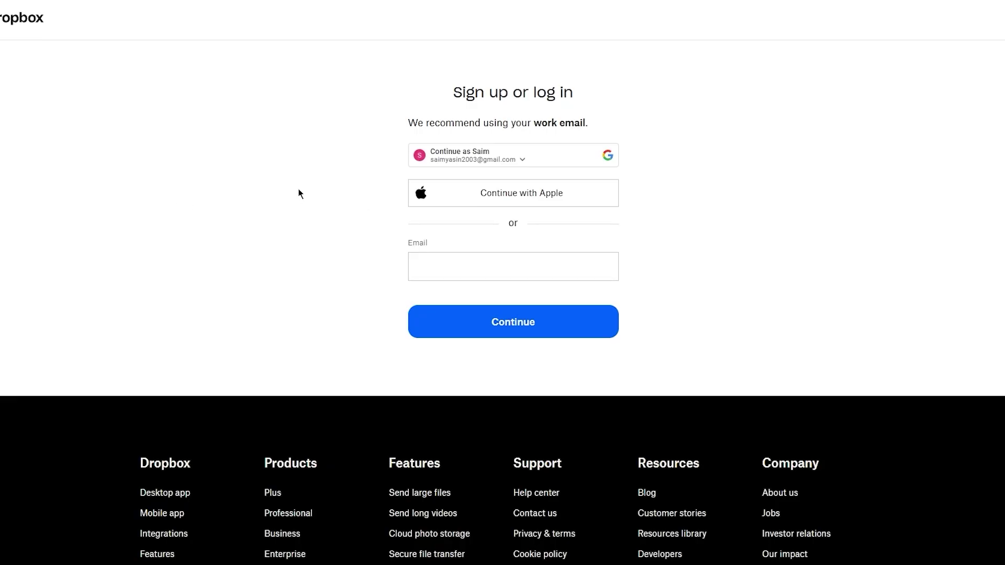
Paste the saved email address into the sign-up form and continue.
left_click(465, 264)
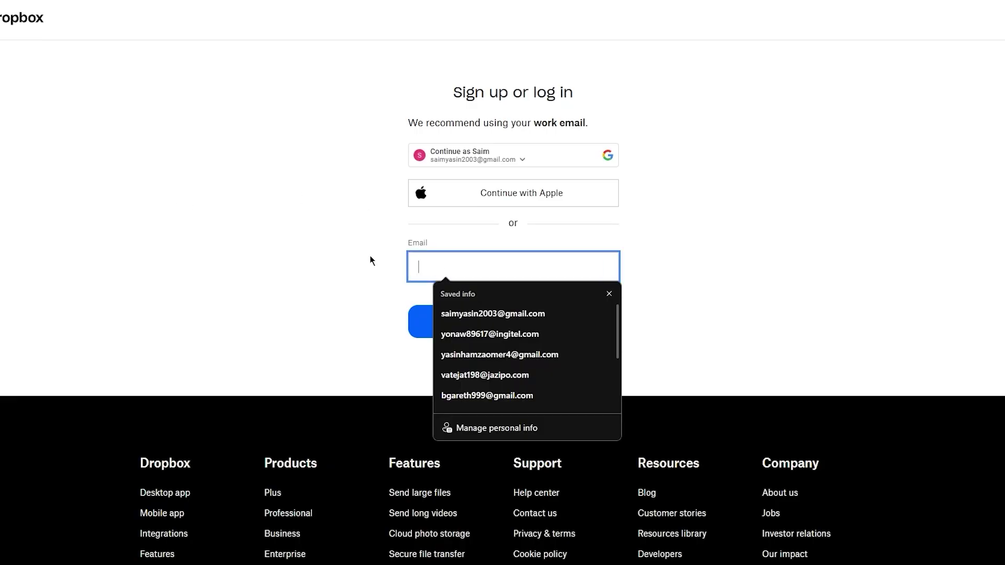
key("ctrl+v")
key("Return")
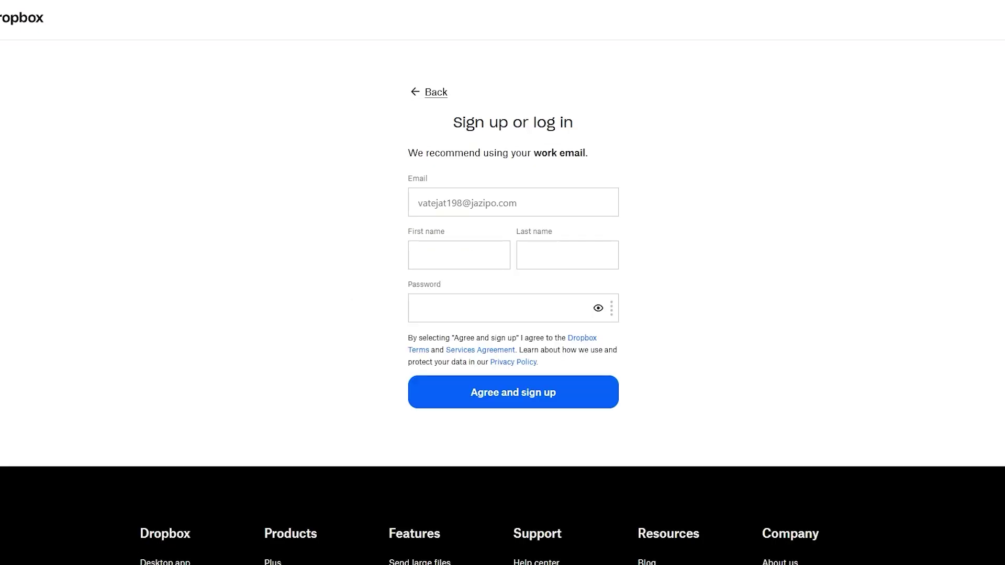
Fill in the saved first and last name and a password, then agree and sign up.
left_click(425, 256)
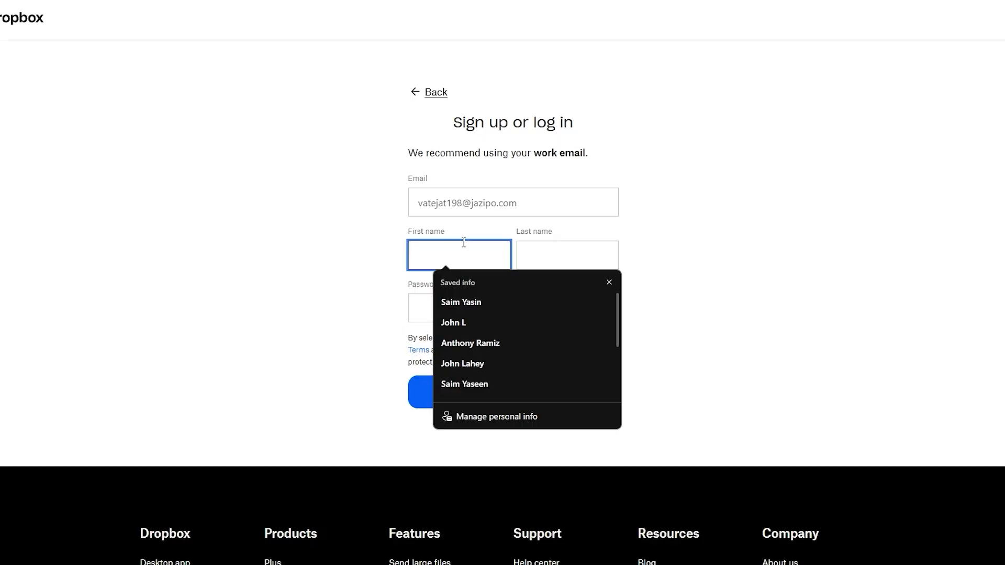
left_click(453, 322)
left_click(449, 310)
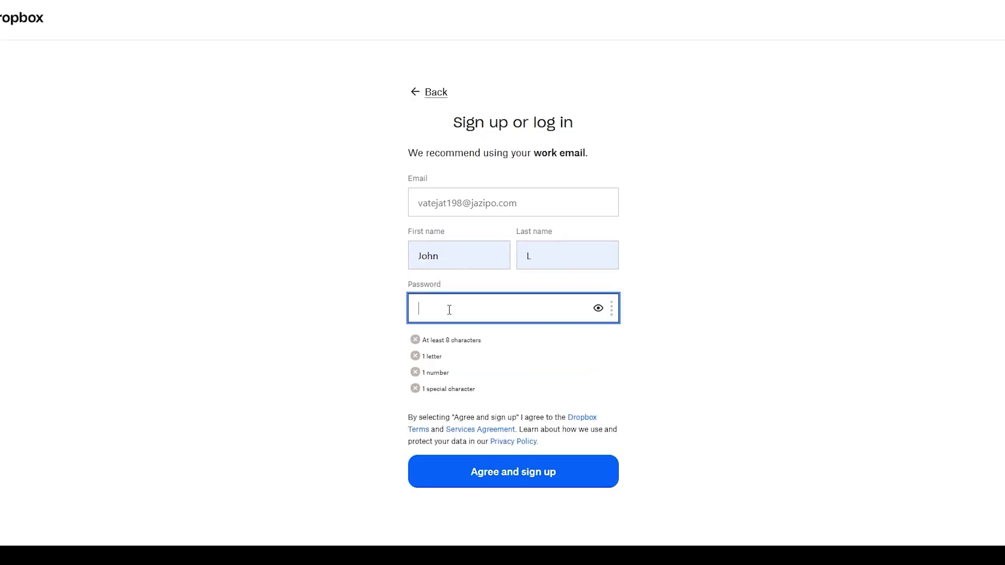
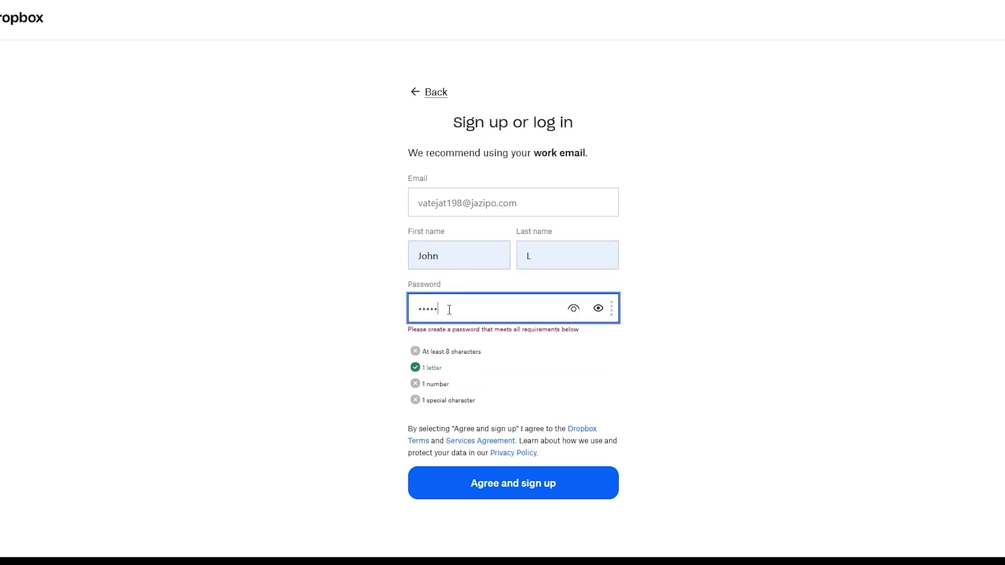
key("Return")
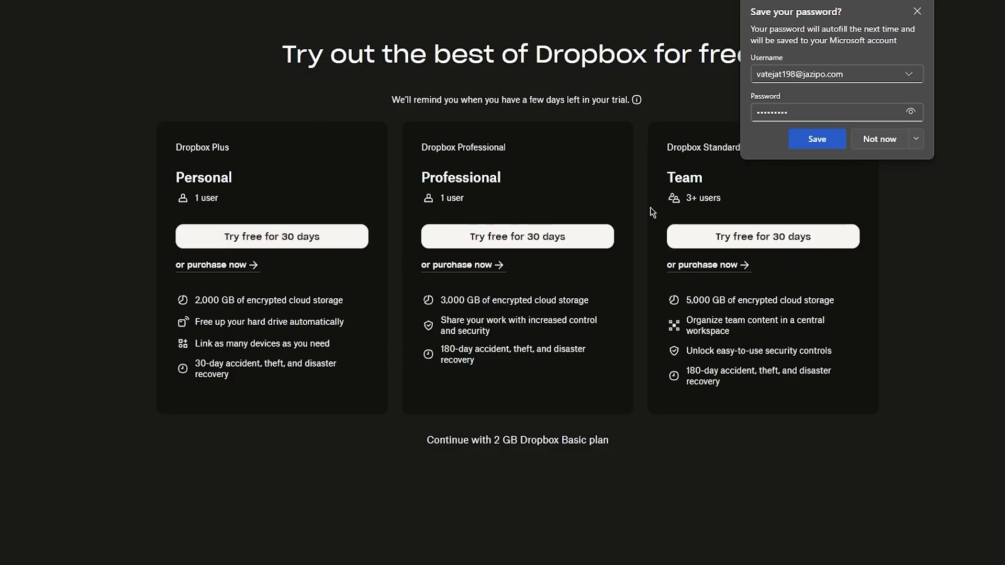
Decline saving the password, choose Personal use, and skip connecting devices.
left_click(809, 140)
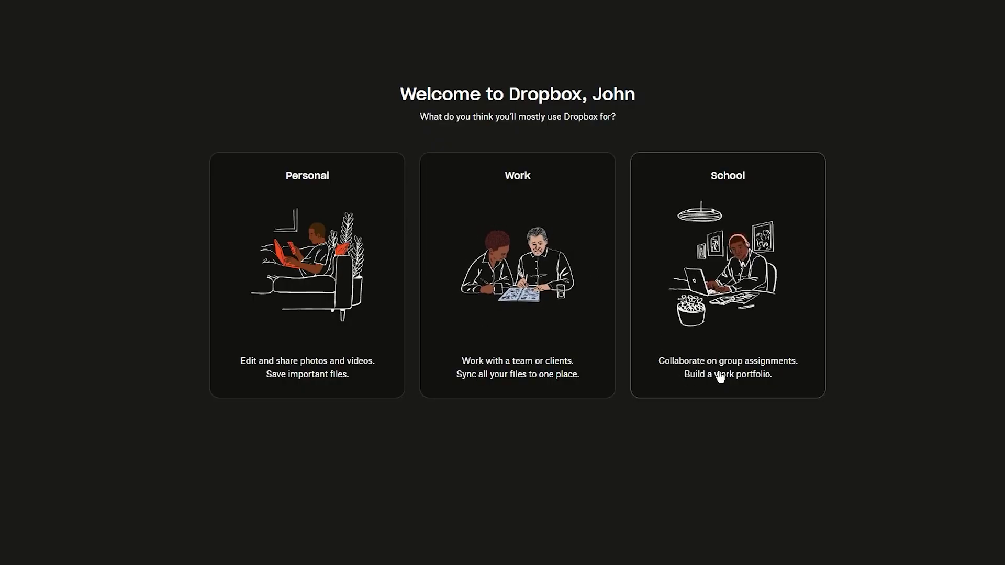
left_click(314, 335)
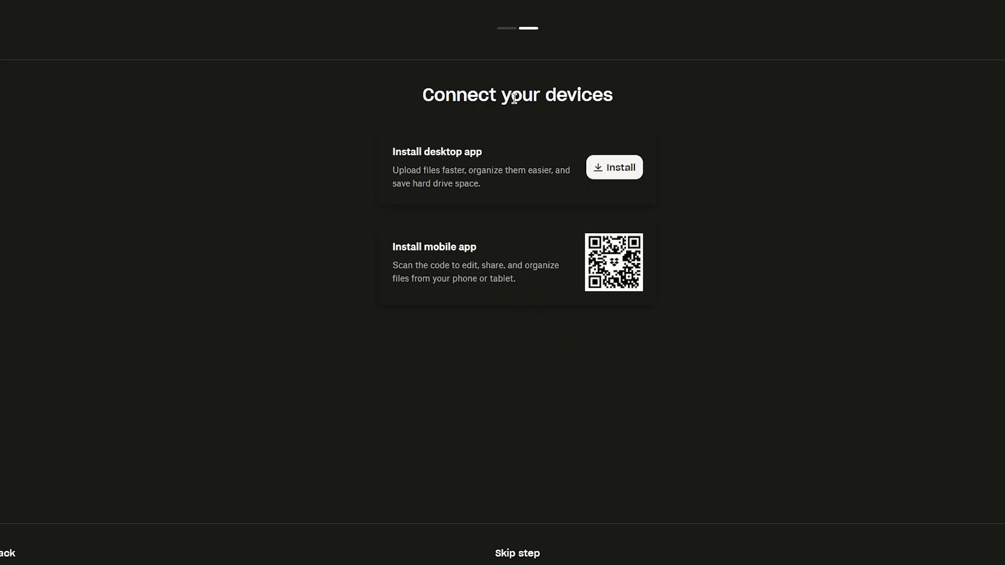
left_click_drag(452, 95, 724, 96)
left_click(728, 98)
left_click(520, 554)
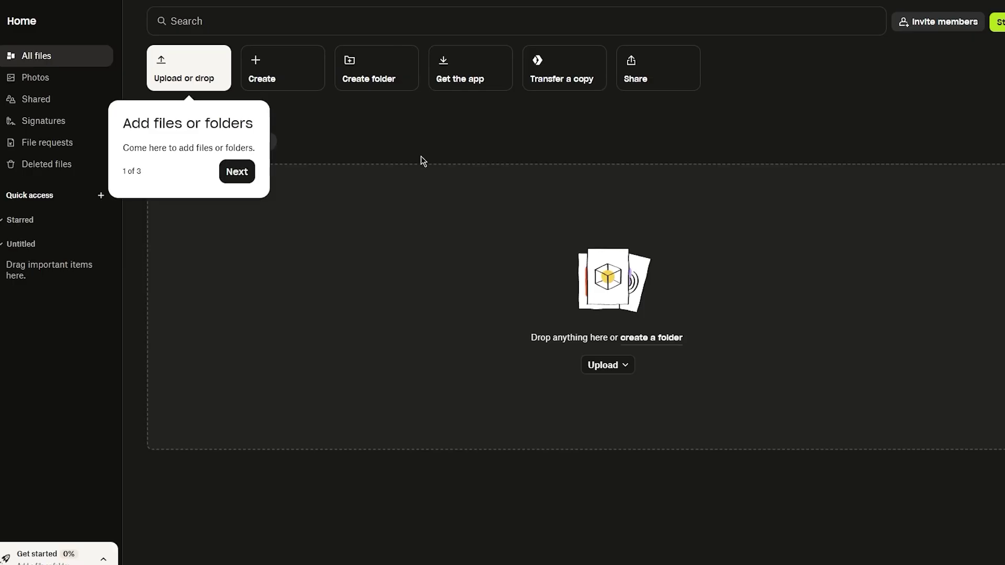
Step through the welcome tour tips to Got it and close the Get started checklist.
left_click(246, 170)
left_click(255, 135)
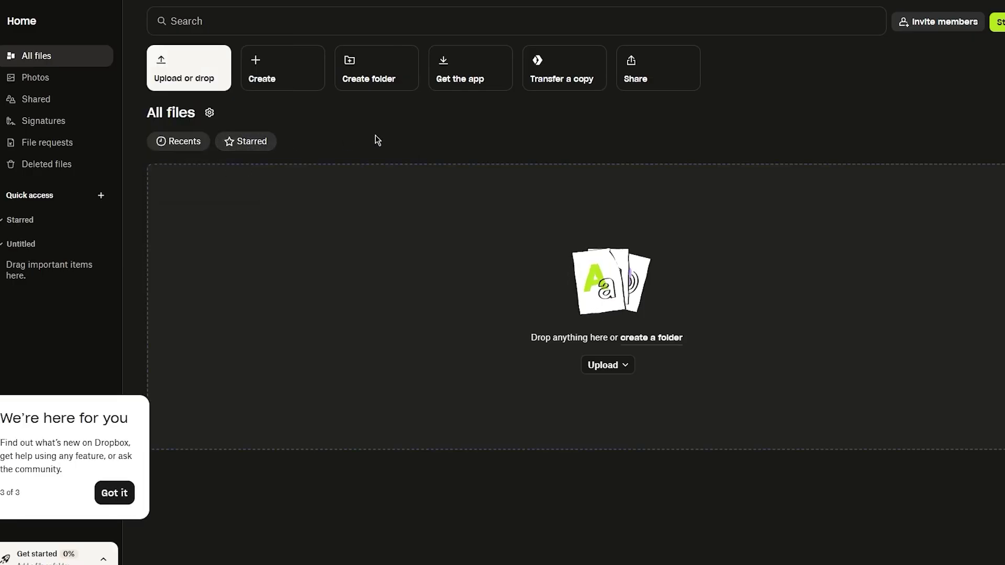
left_click(124, 491)
left_click(267, 531)
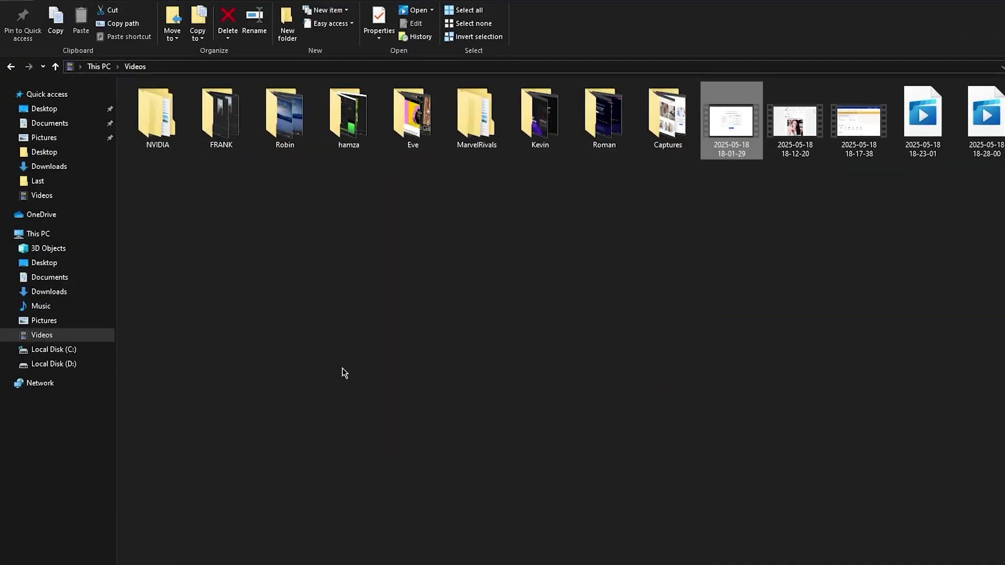
Browse the Documents and Desktop folders in File Explorer.
left_click(49, 278)
left_click(45, 263)
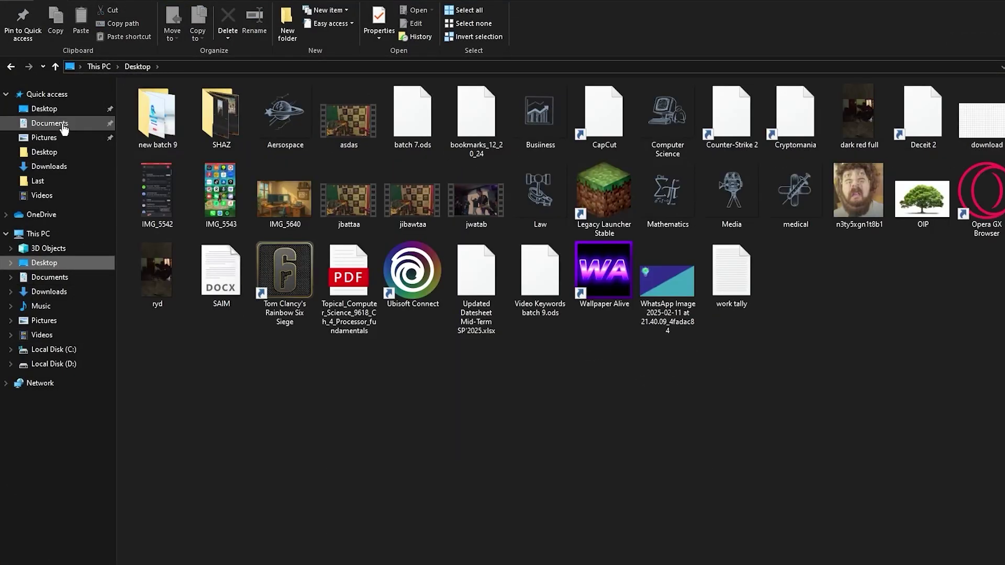
left_click(58, 109)
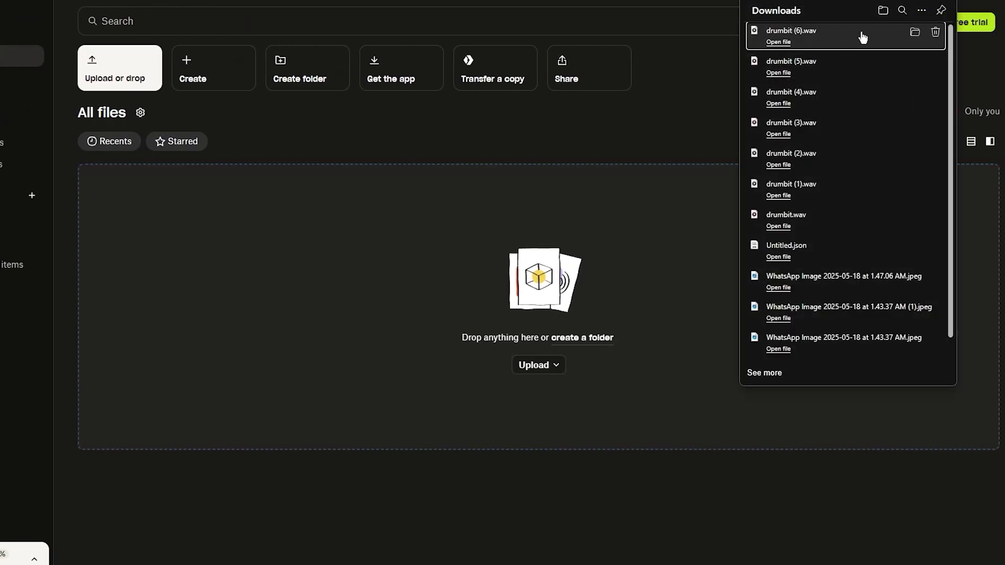
Drag drumbit (6).wav from the Downloads list into All files, then deselect it.
left_click_drag(863, 37, 455, 294)
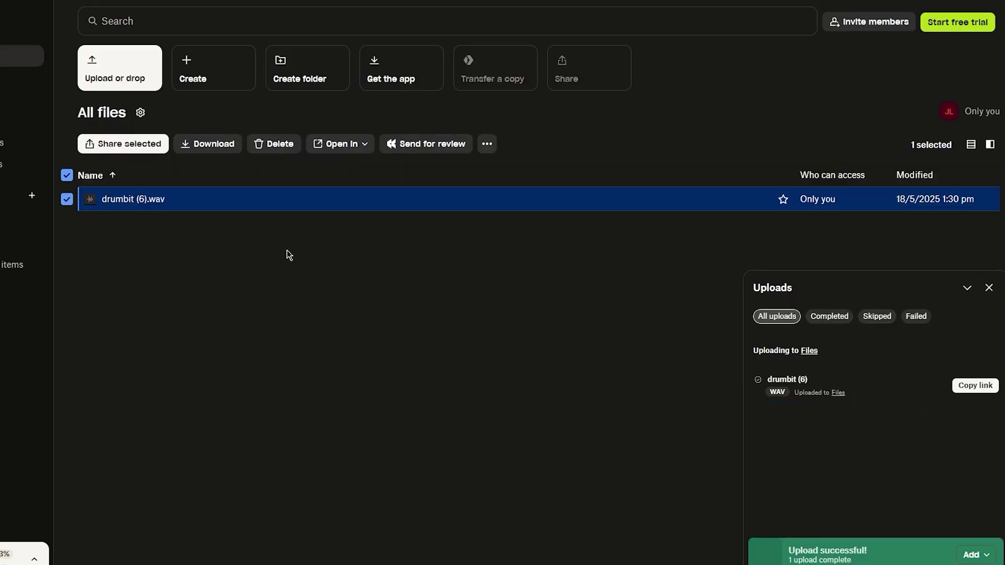
left_click(245, 250)
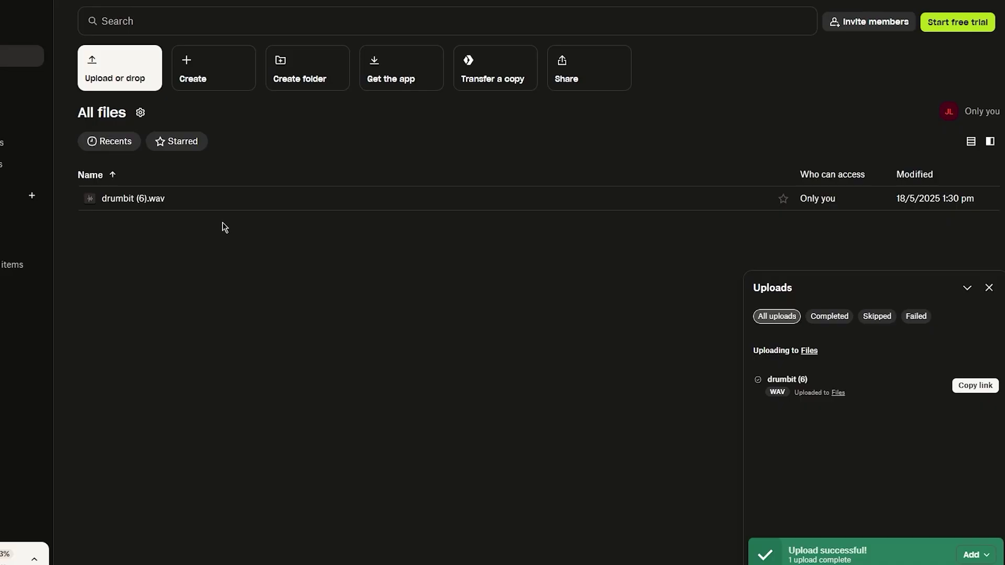
Create a plain folder named 'Work' from the Create menu.
left_click(200, 68)
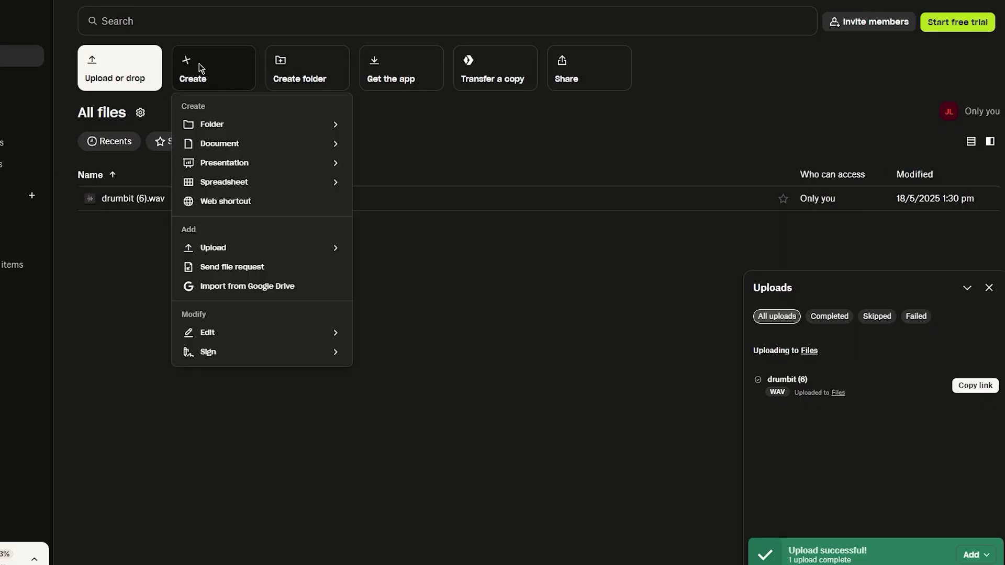
mouse_move(229, 131)
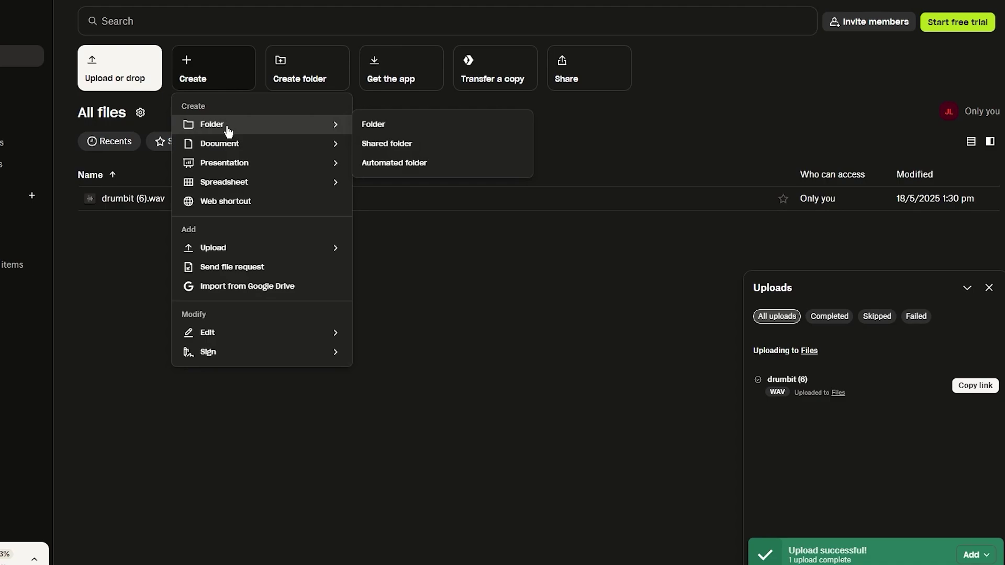
mouse_move(239, 152)
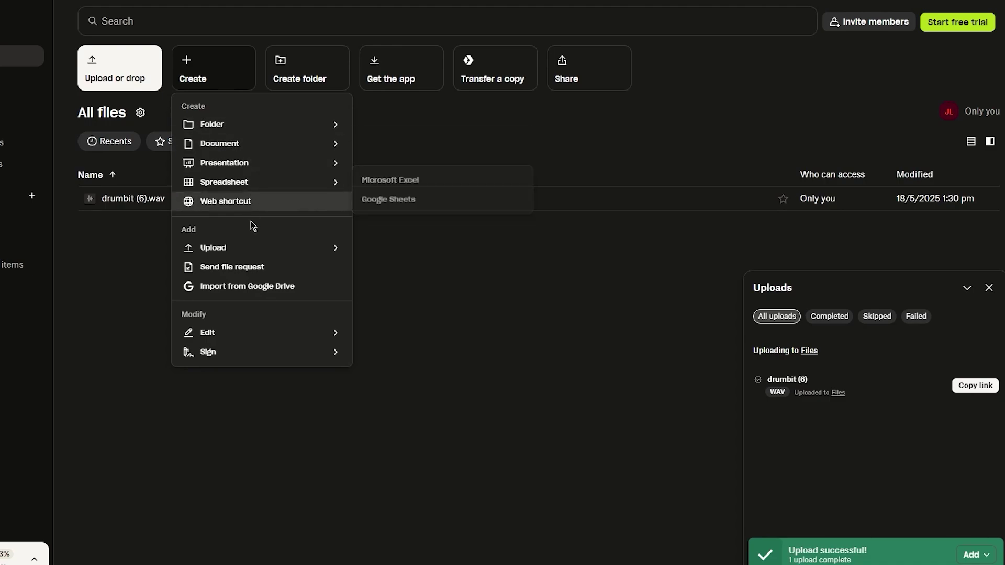
mouse_move(262, 124)
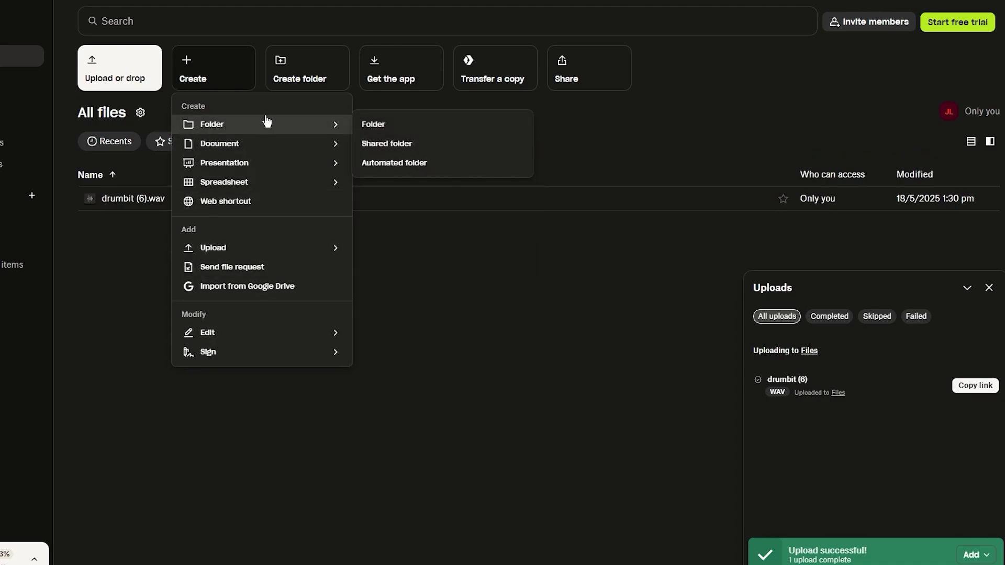
left_click(386, 124)
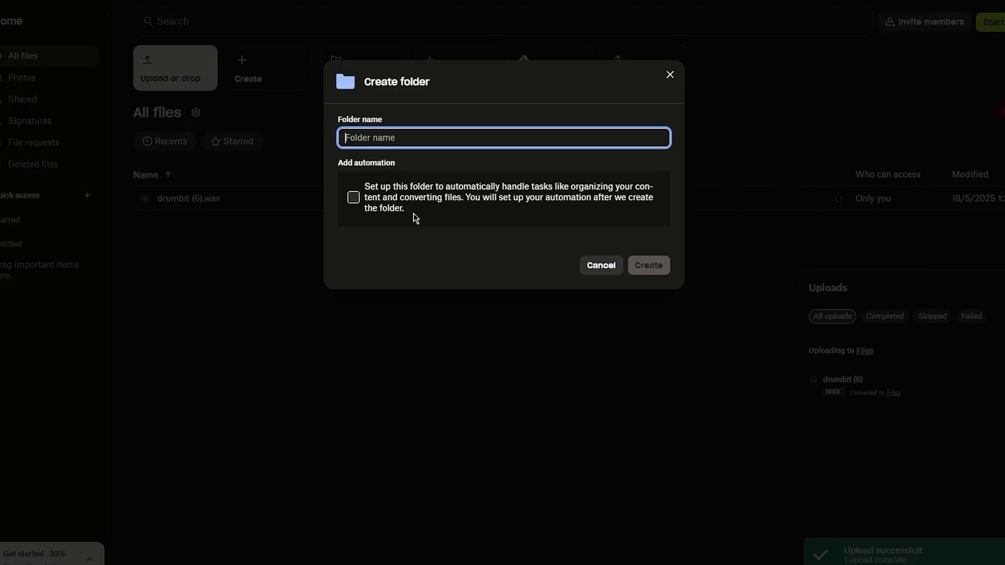
type("Work")
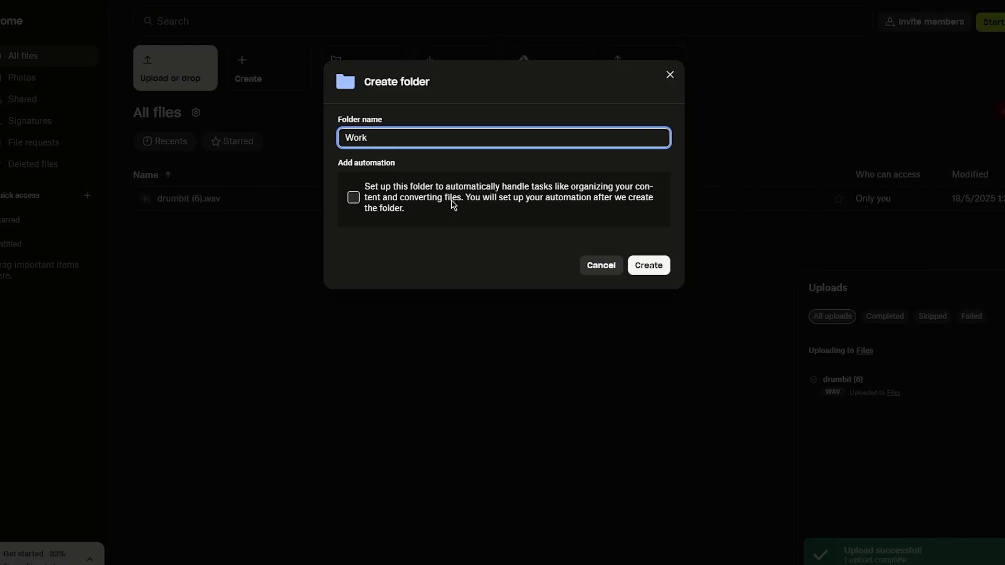
left_click(649, 265)
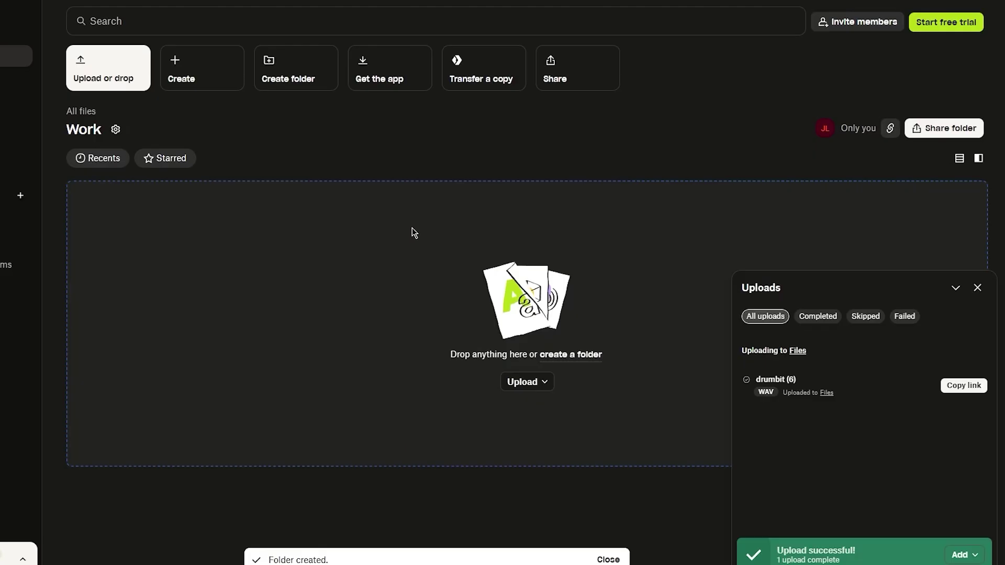
Back in All files, drag drumbit (6).wav onto the Work folder and open Work.
left_click(977, 289)
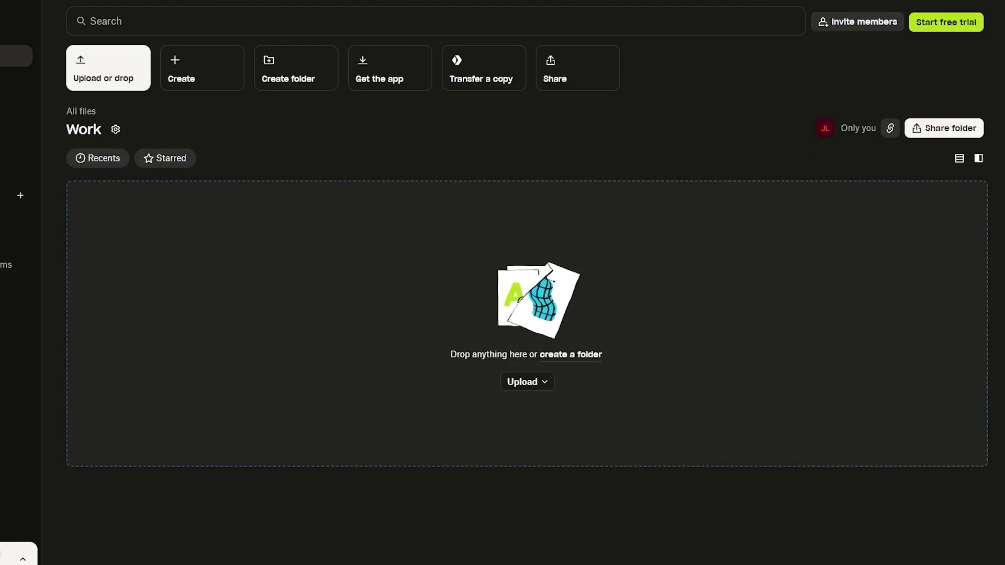
left_click(103, 57)
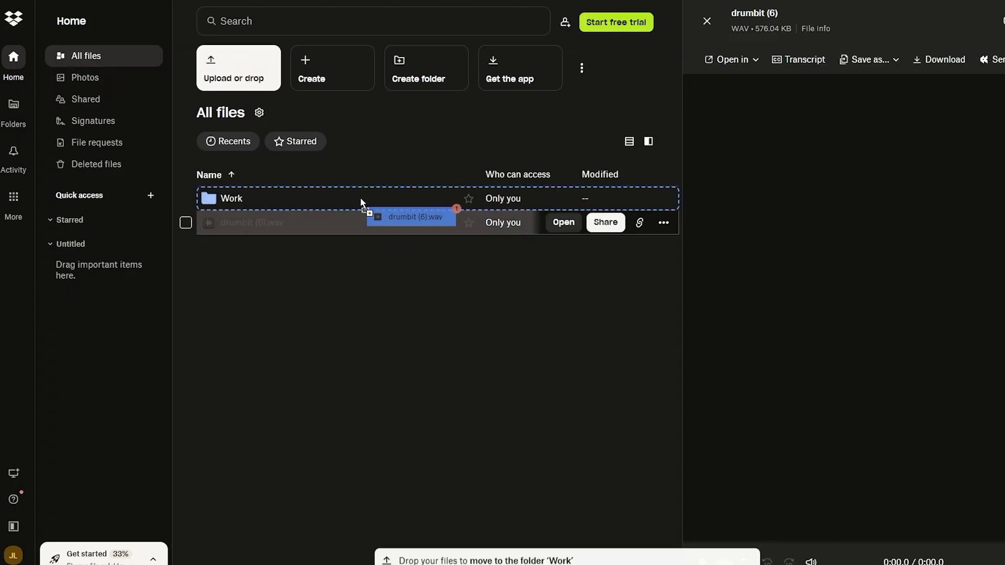
left_click_drag(360, 197, 206, 202)
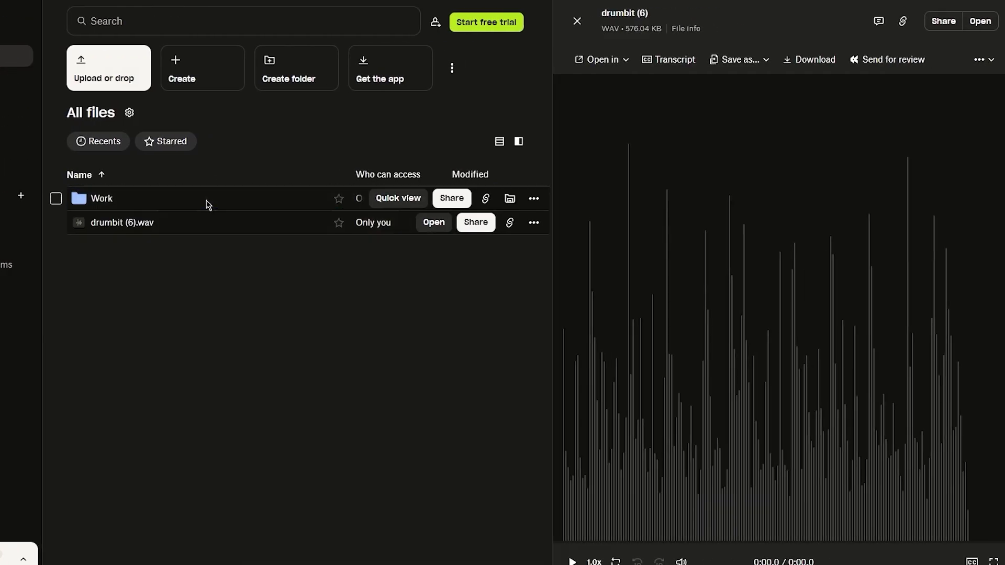
double_click(170, 204)
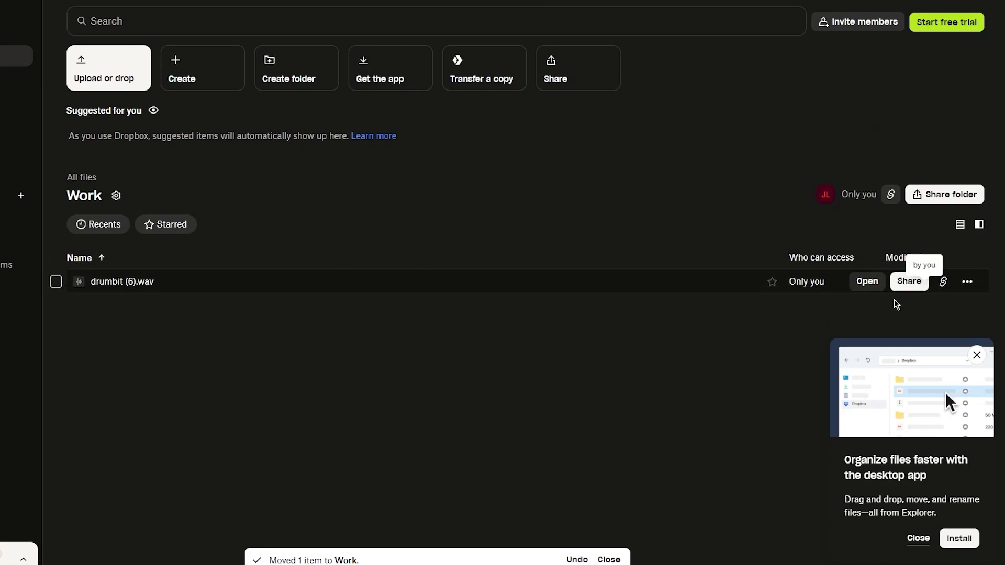
Close the desktop-app promo, try Share with Dropbox on drumbit (6).wav, then cancel email verification.
left_click(975, 356)
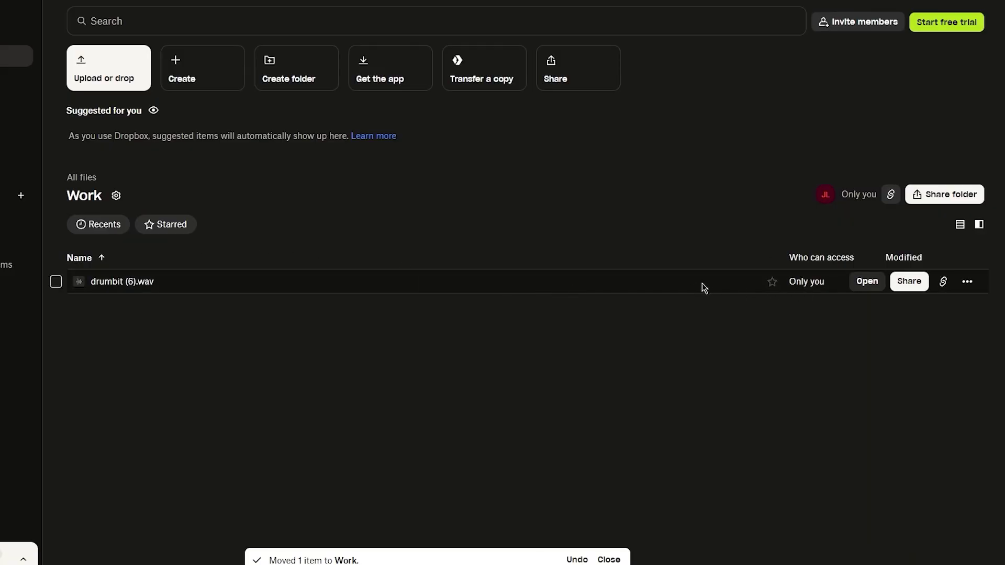
right_click(609, 281)
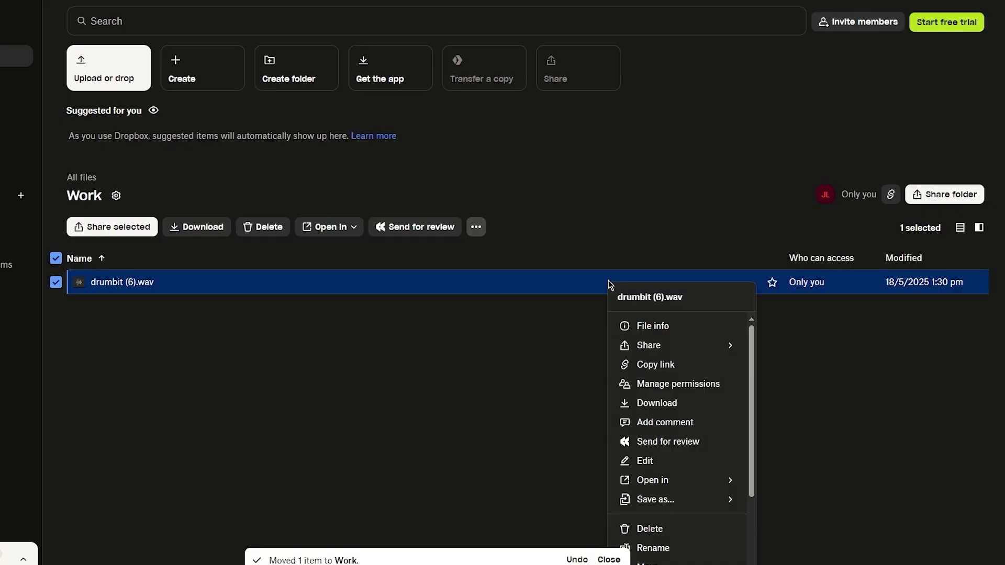
mouse_move(684, 359)
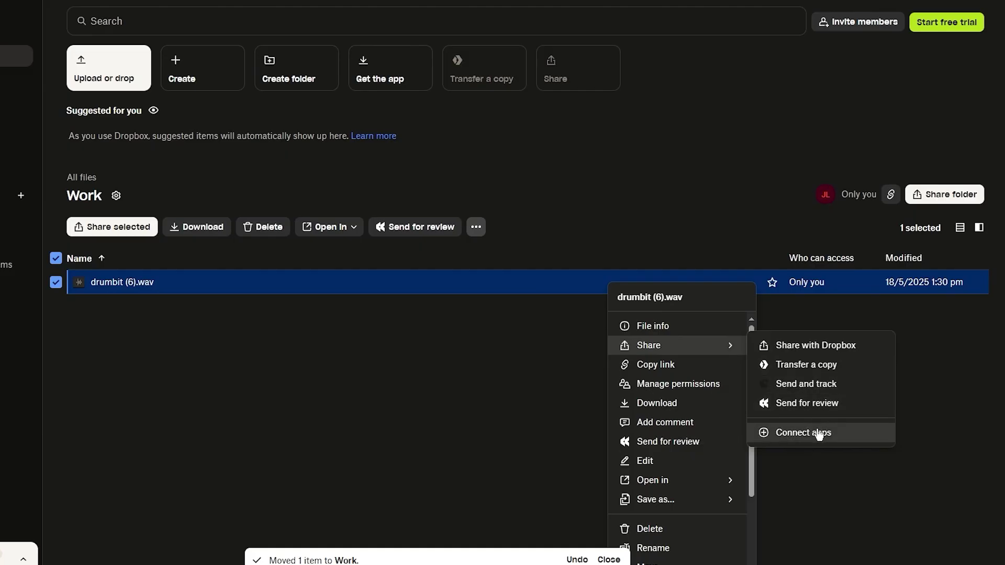
left_click(820, 348)
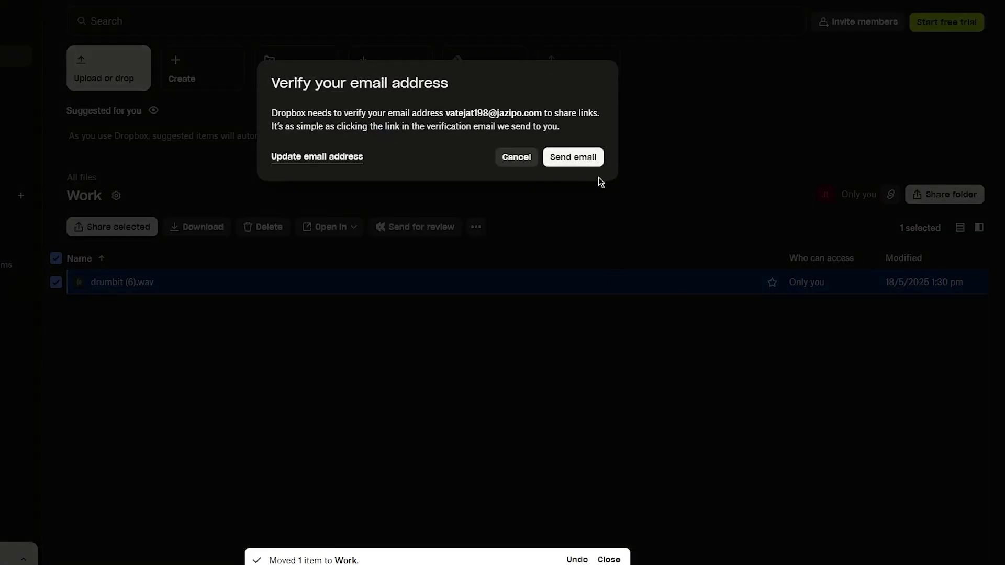
left_click(524, 162)
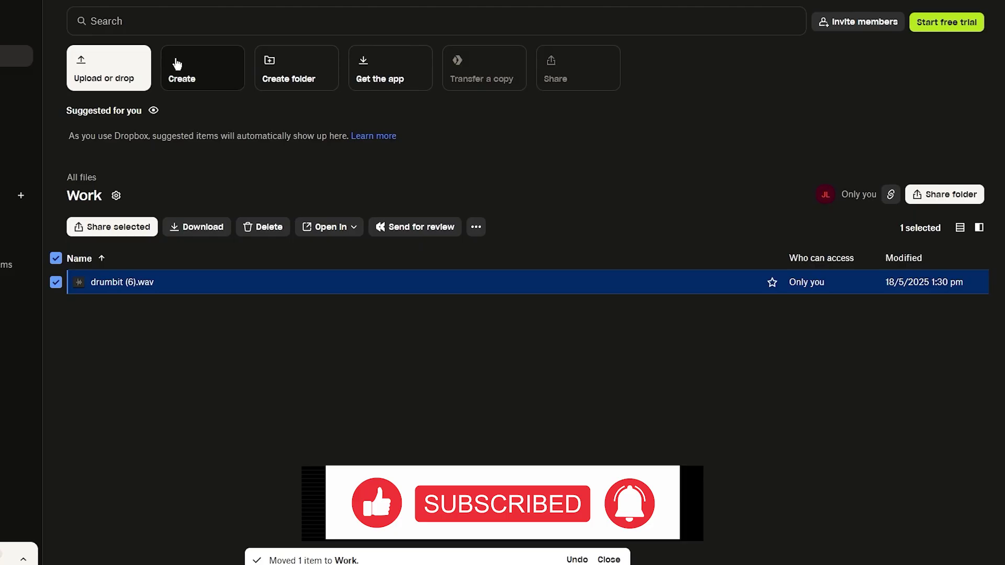
left_click(203, 79)
mouse_move(258, 144)
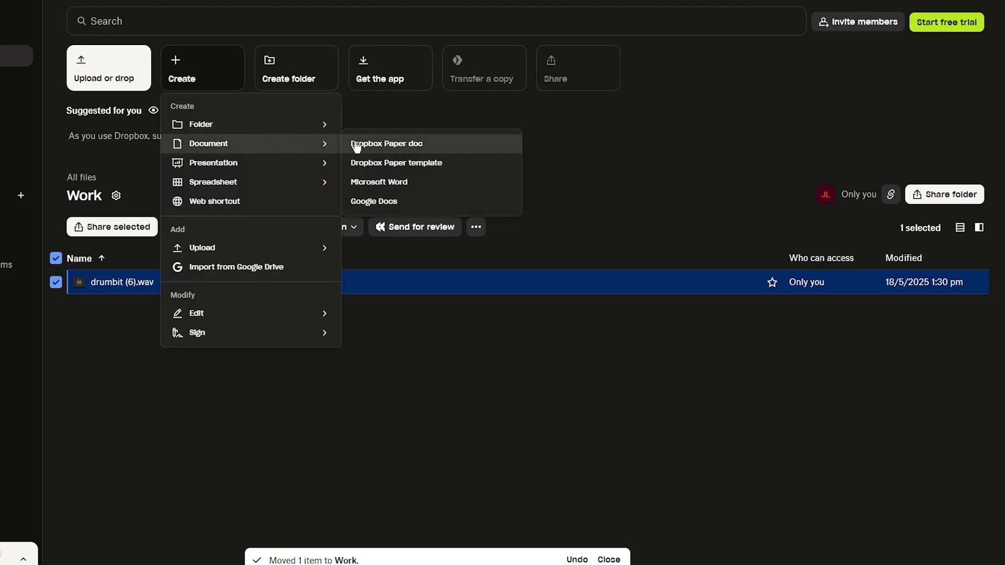
left_click(415, 150)
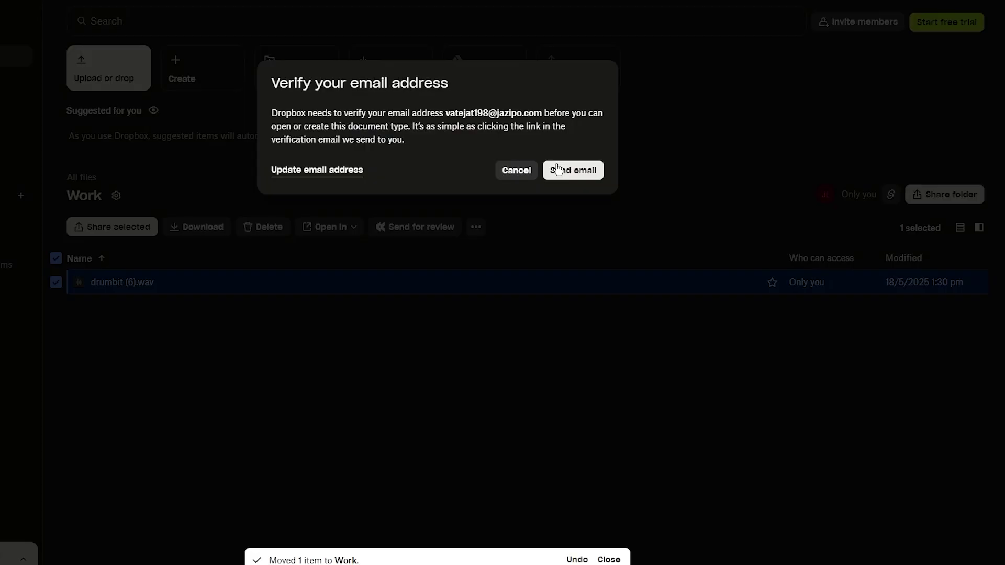
left_click(504, 170)
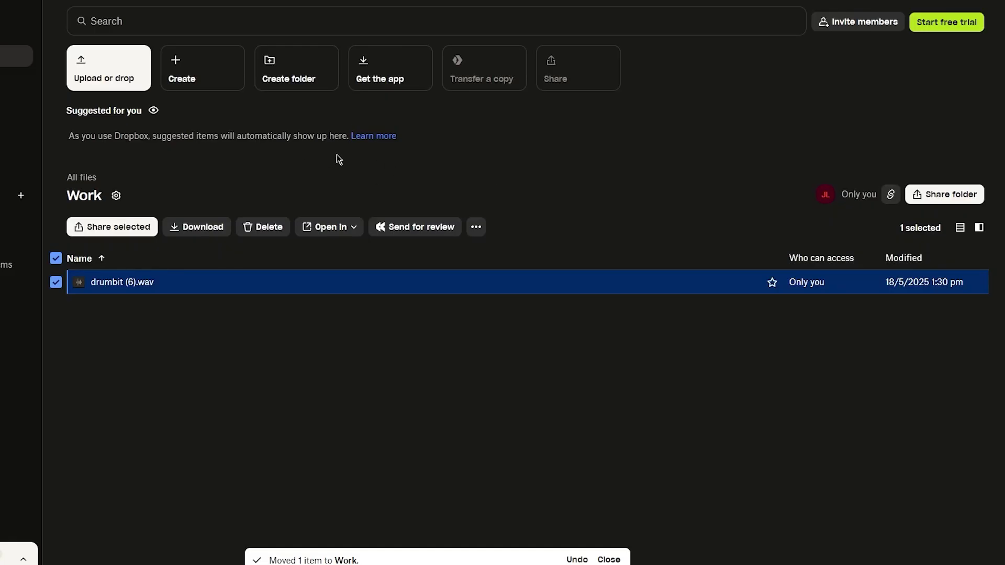
Deselect the file, return from Work to All files, and open the Create menu.
left_click(370, 329)
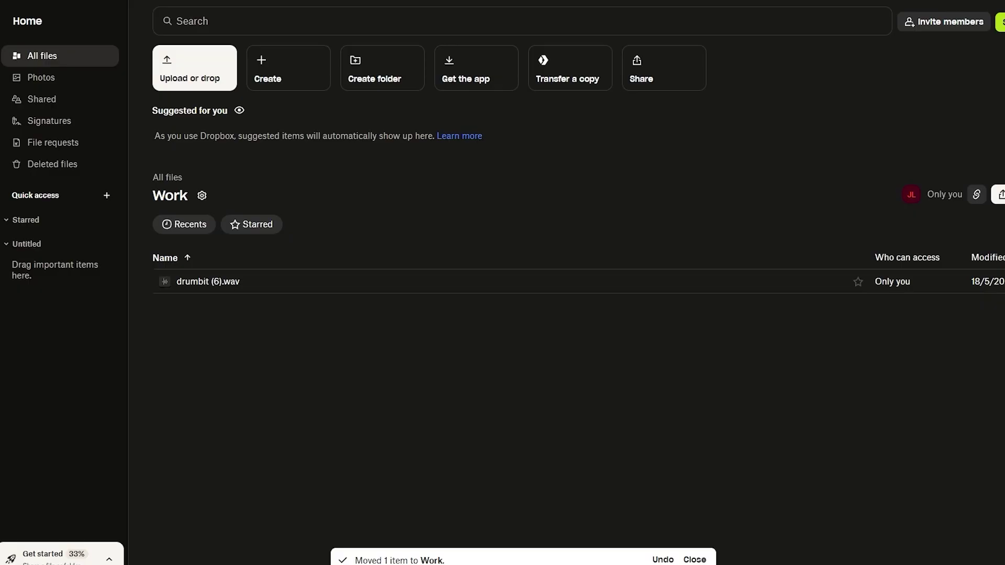
key("alt+Left")
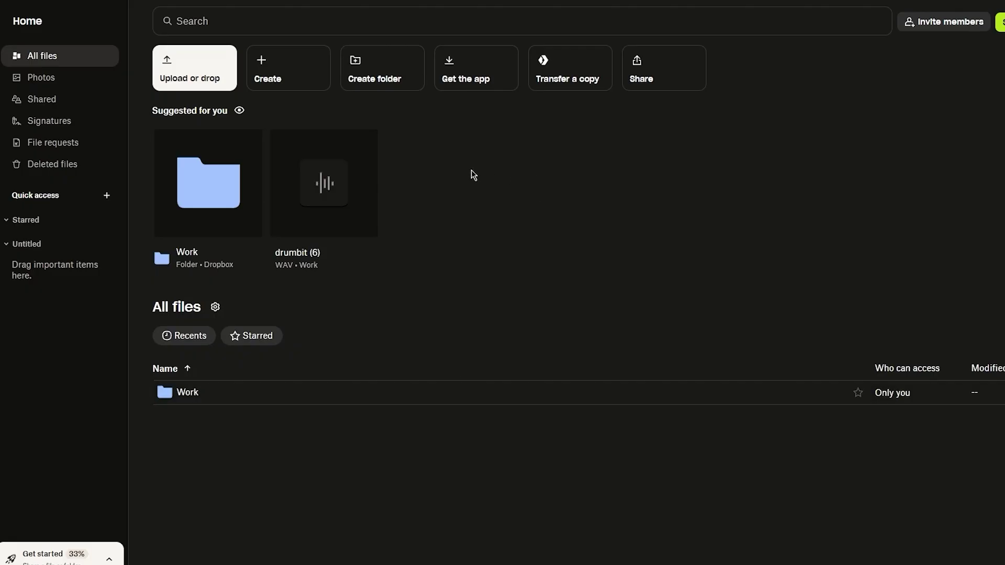
left_click(296, 80)
Create a new Dropbox Paper doc from the Create menu and dismiss the intro.
mouse_move(397, 131)
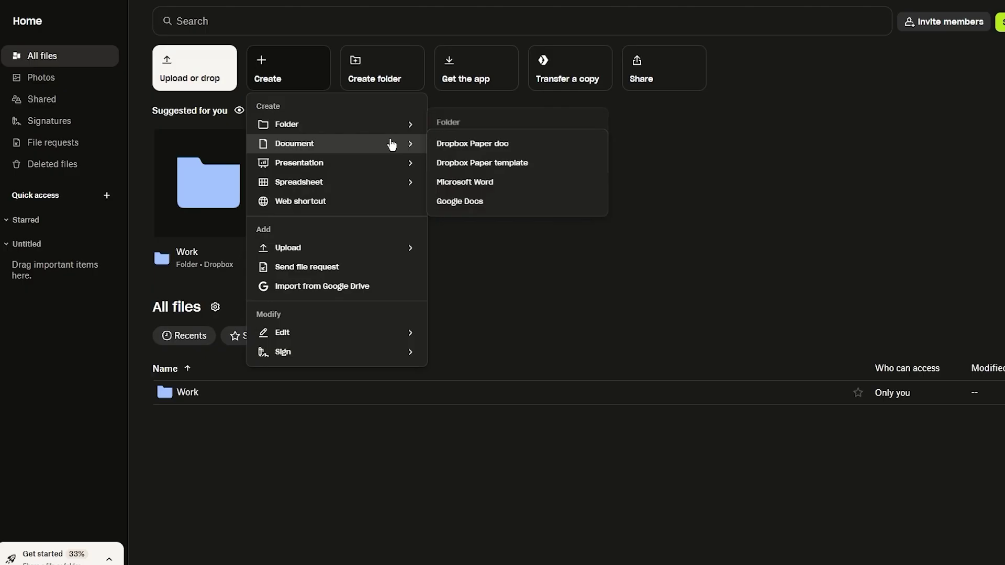
left_click(518, 147)
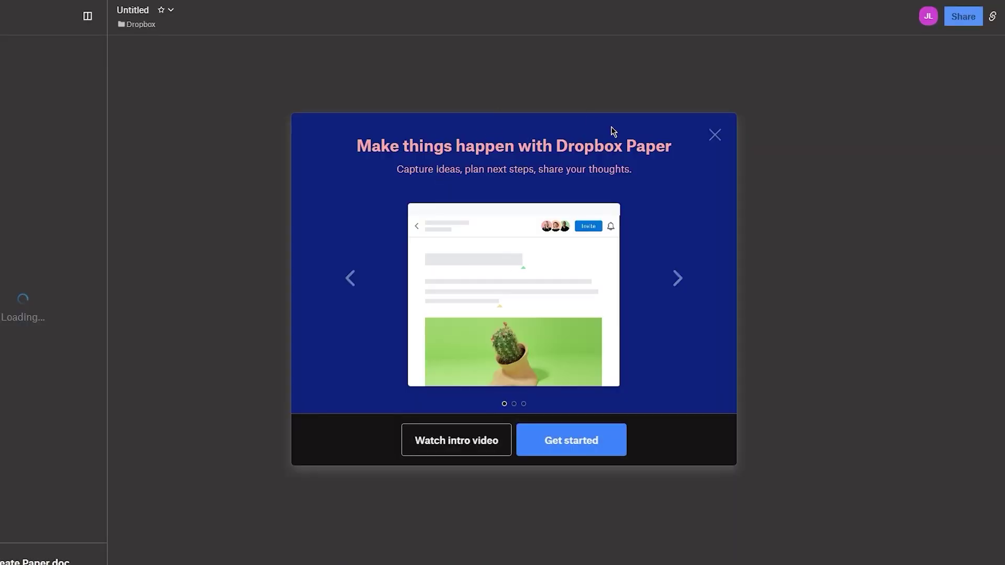
left_click(720, 143)
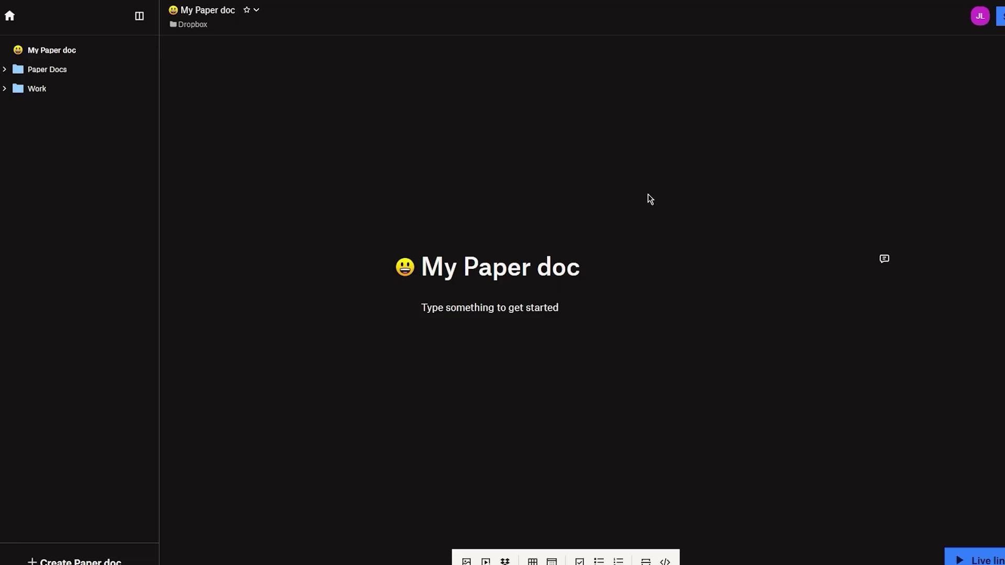
Retitle the doc 'first doc' and type body lines 'gjgjk' and 'jjhjkhjkh'.
left_click_drag(580, 267, 420, 274)
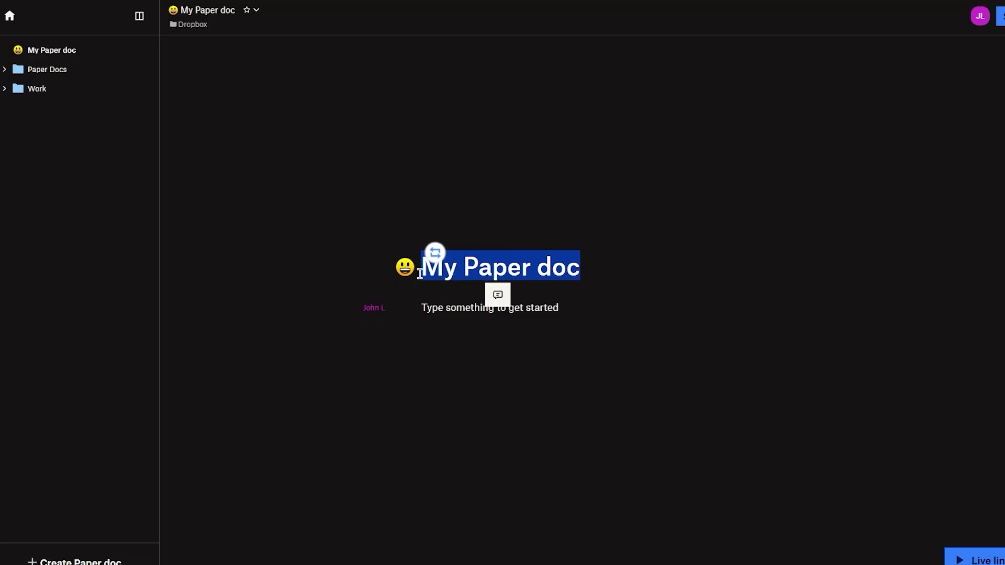
type("first doc")
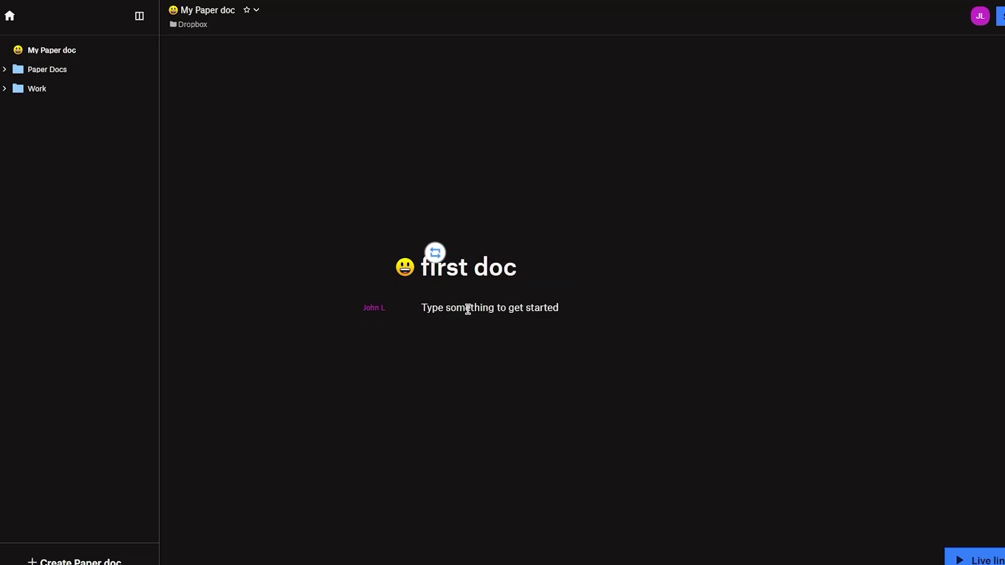
left_click(469, 308)
type("gjgjk")
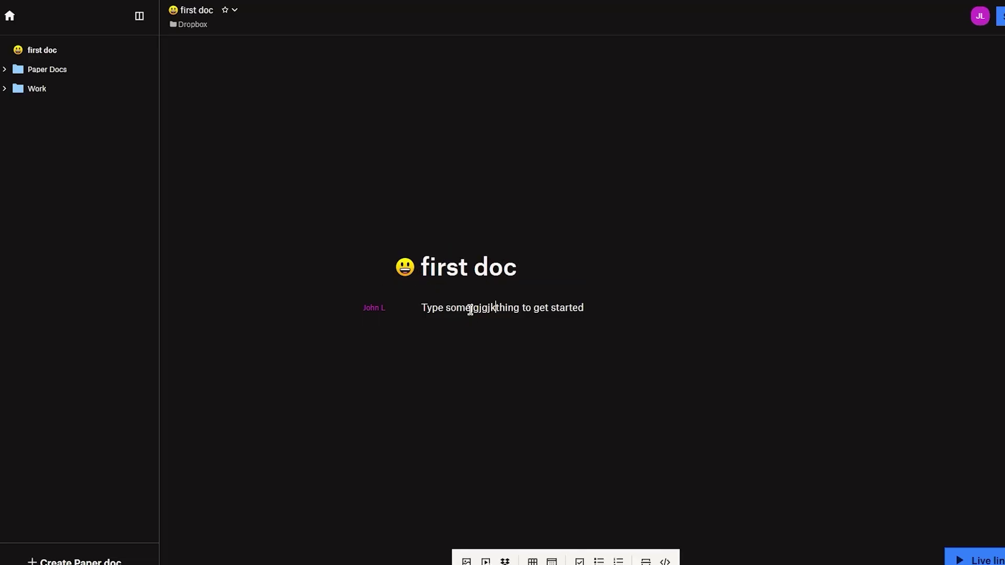
left_click(623, 311)
key("Return")
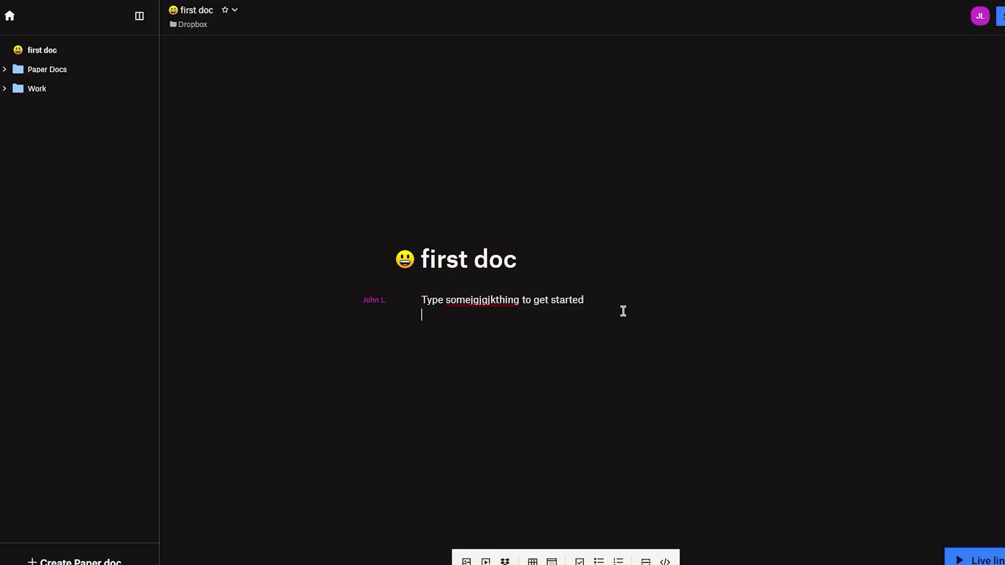
type("jjhjkhjkh")
key("Return")
key("Return")
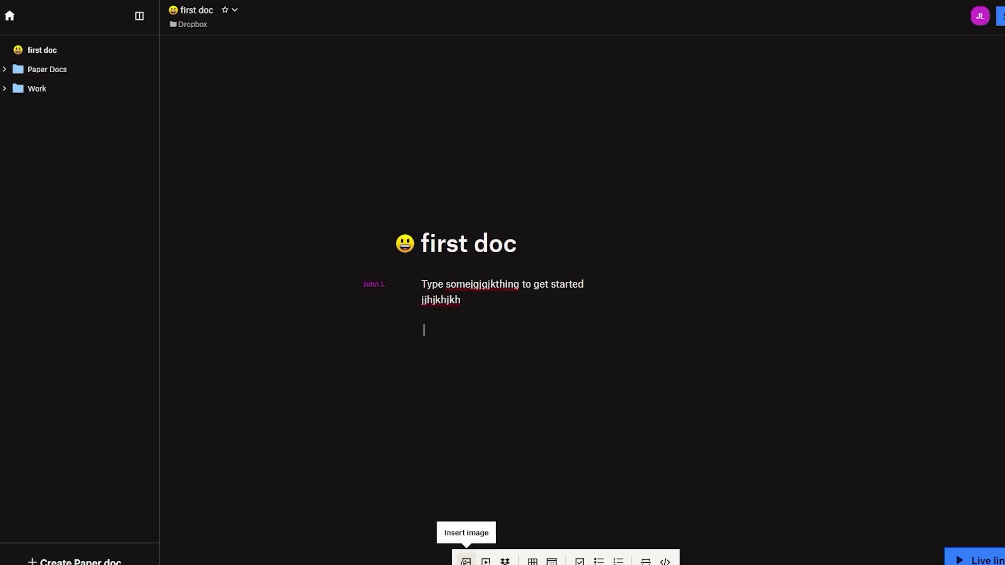
Insert the monitor JPG image into the doc below the text.
left_click(466, 562)
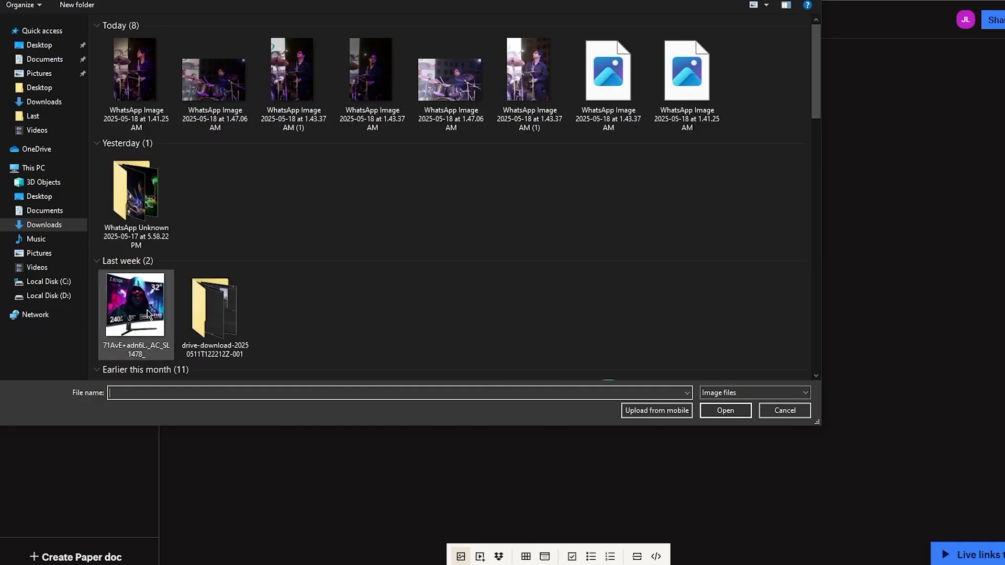
double_click(135, 309)
scroll(859, 334, "down", 5)
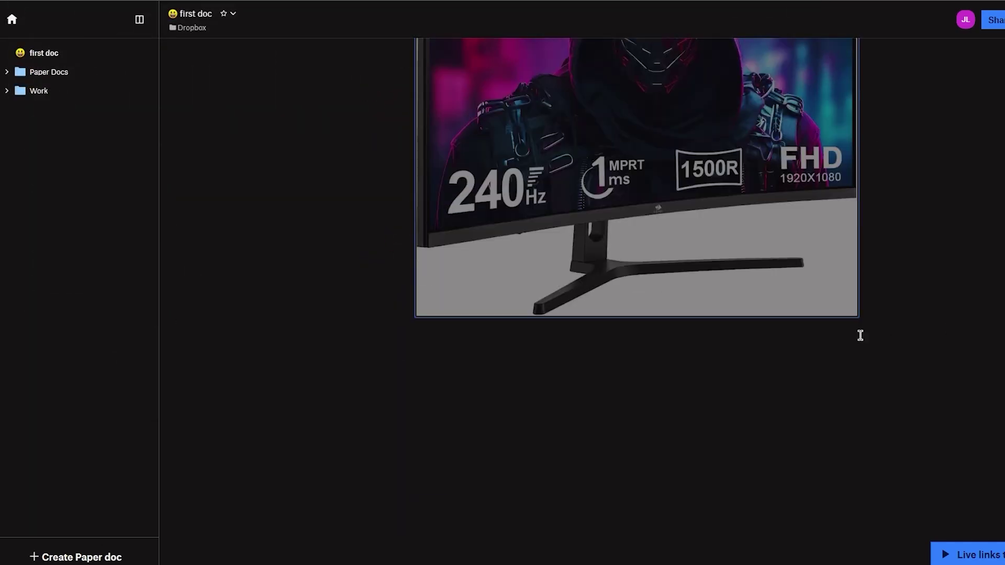
left_click(862, 338)
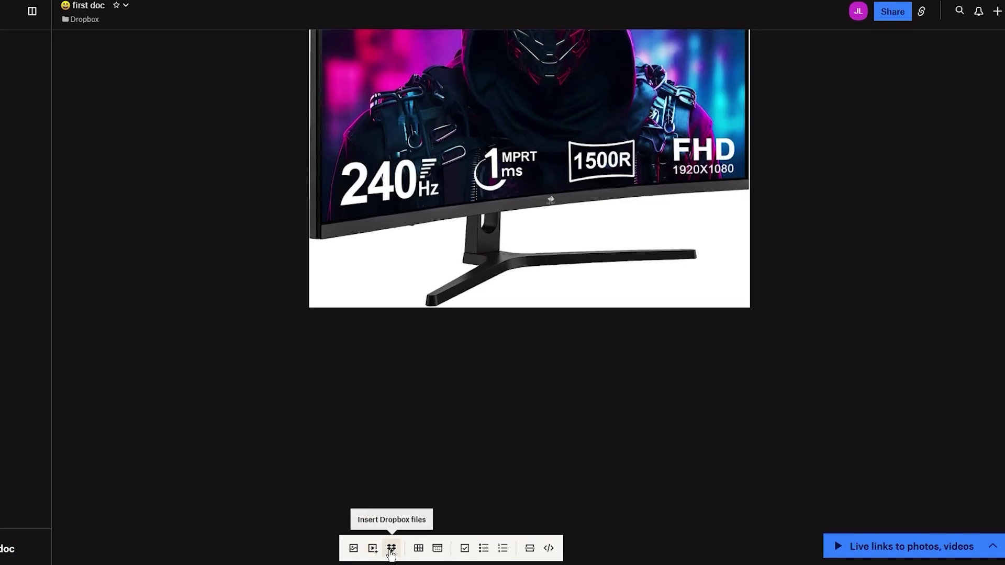
Add a table below the monitor image.
left_click(418, 550)
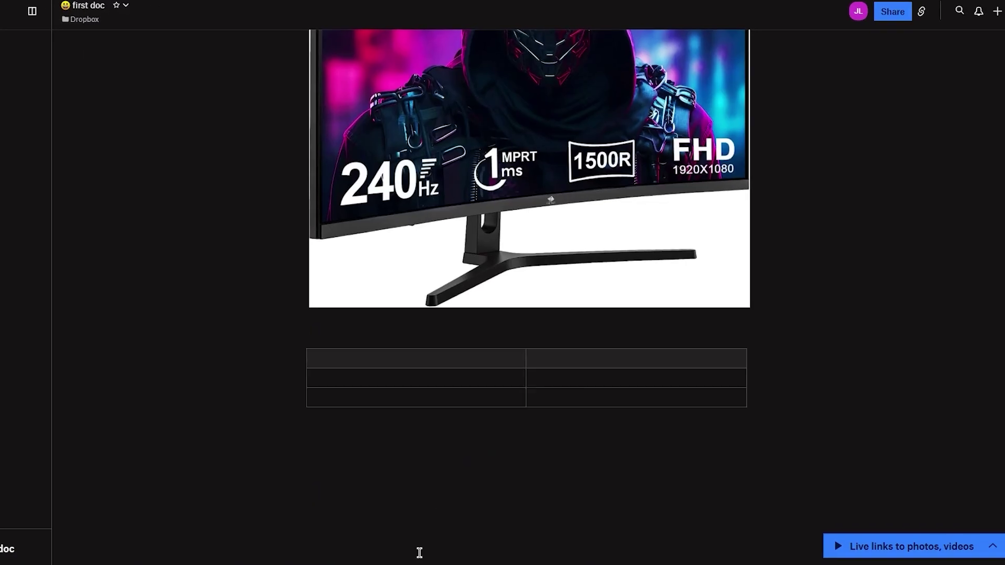
scroll(485, 487, "down", 3)
scroll(507, 478, "up", 9)
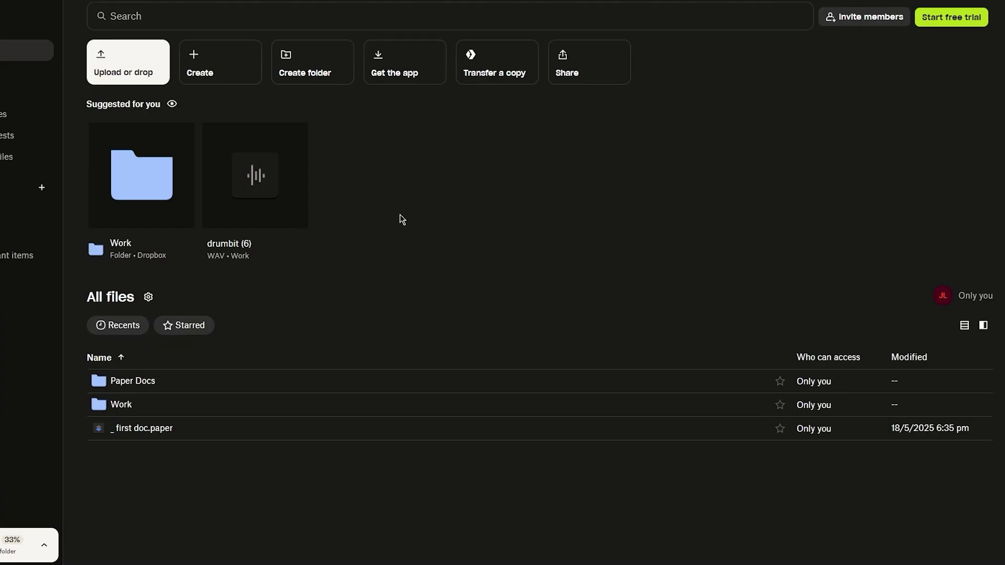
Start a Web shortcut from the Create menu, then cancel it.
left_click(213, 52)
mouse_move(282, 159)
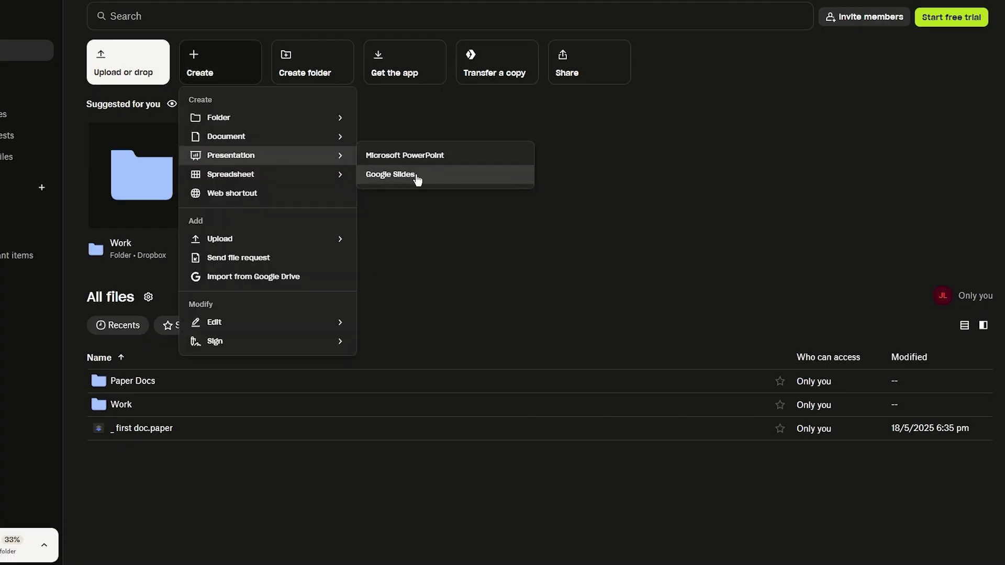
mouse_move(303, 134)
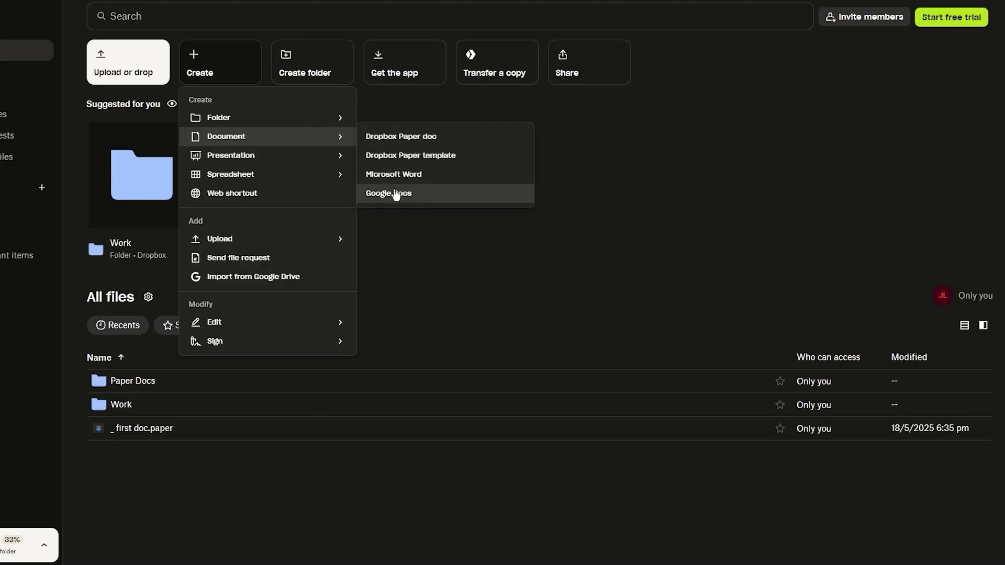
mouse_move(321, 176)
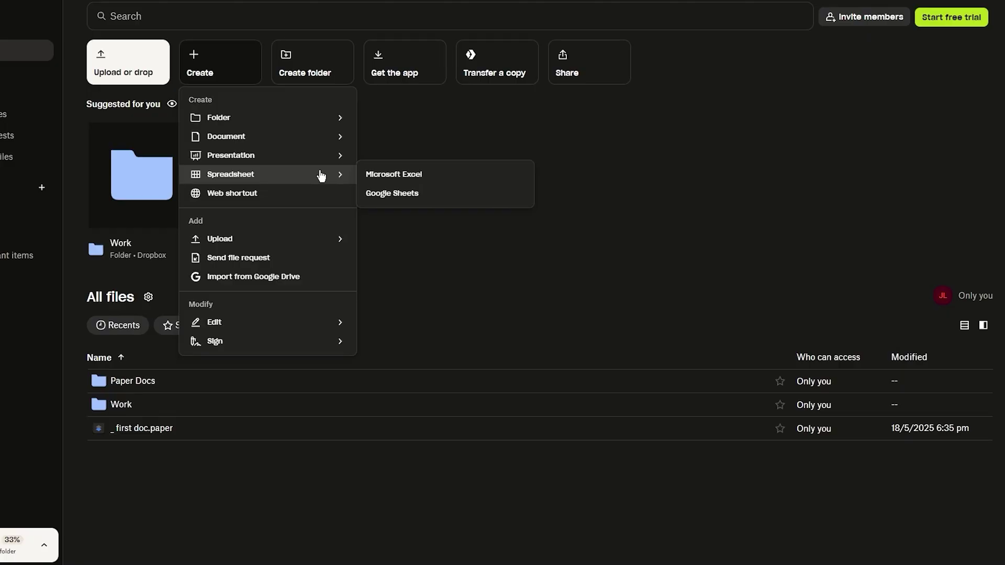
left_click(275, 194)
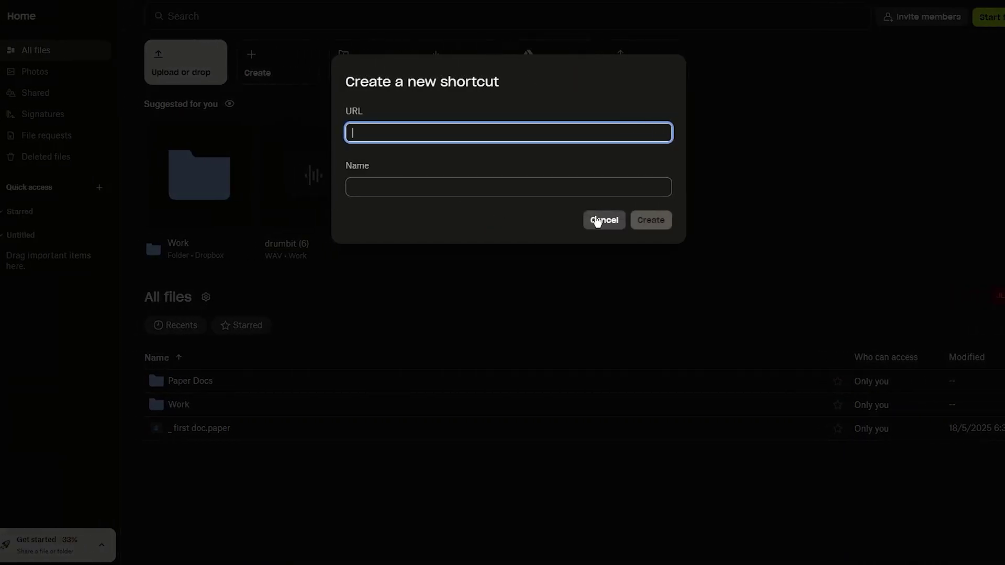
left_click(599, 221)
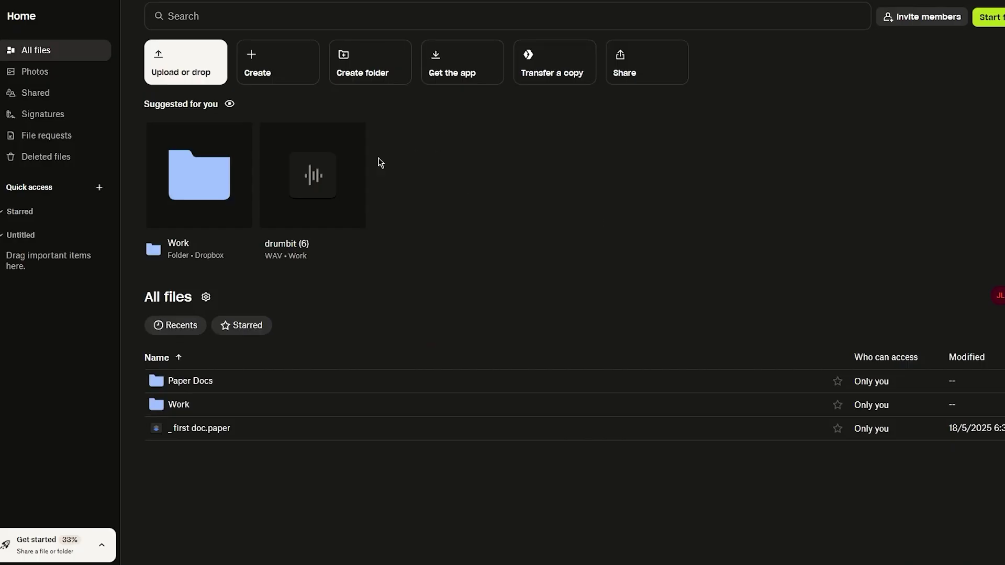
Choose Send file request from the Create menu to reach File requests.
left_click(272, 73)
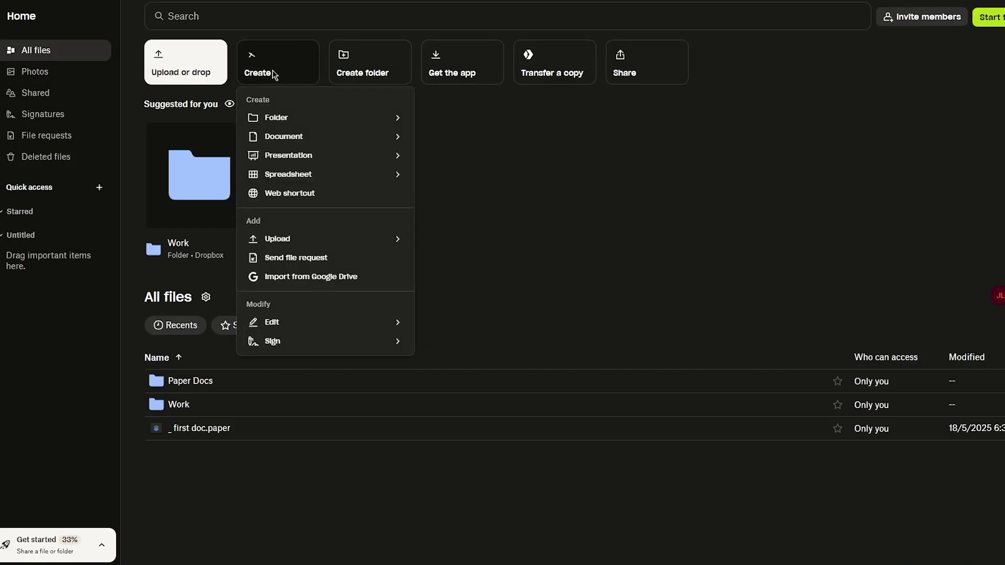
mouse_move(382, 238)
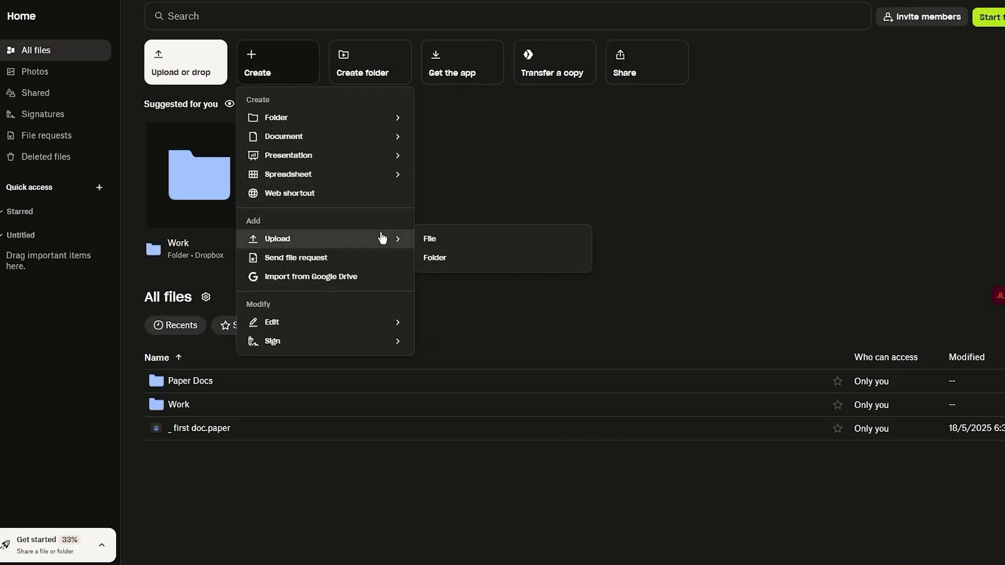
left_click(367, 257)
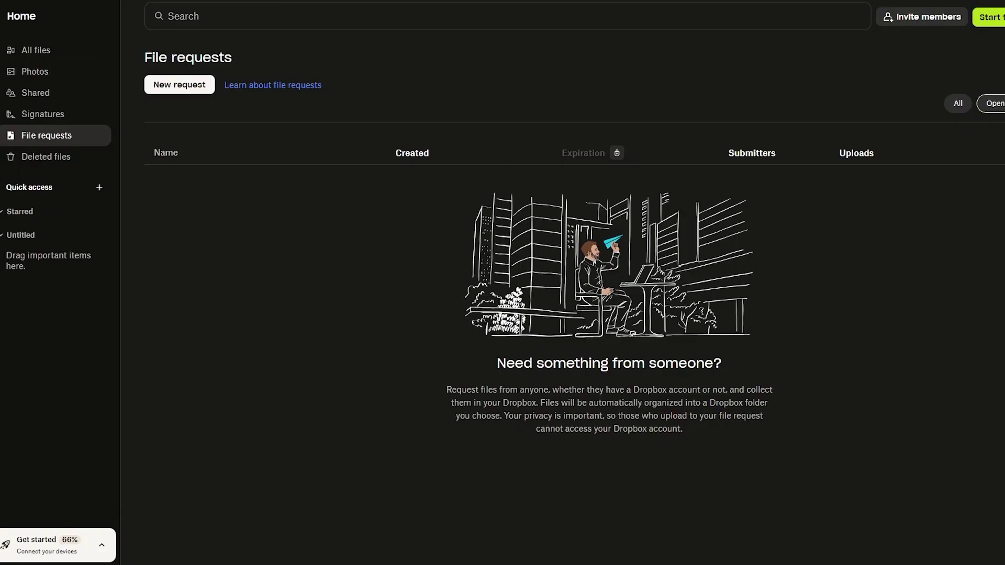
Look in Paper Docs for an image via Create > Edit > Image, then cancel back to All files.
left_click(35, 50)
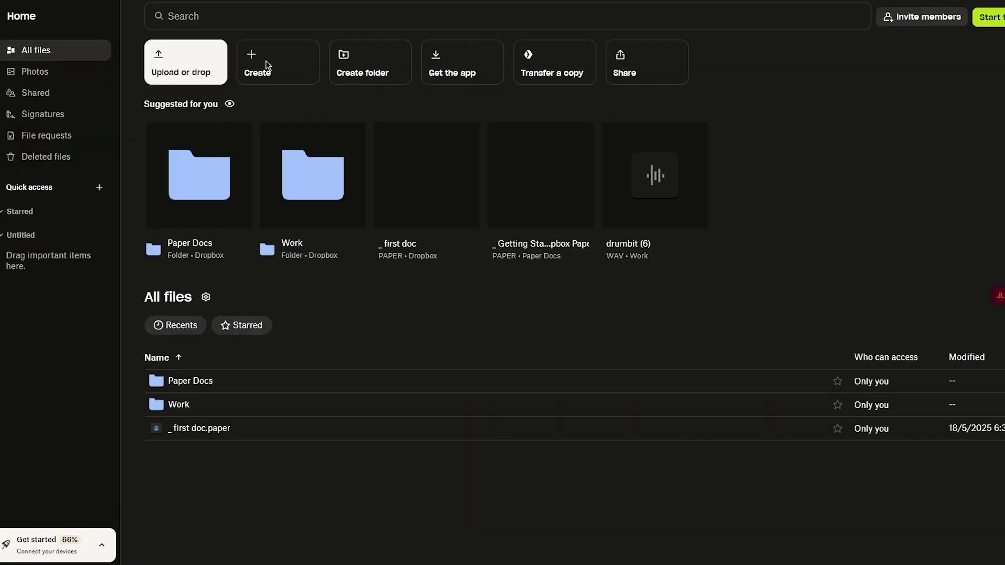
left_click(267, 65)
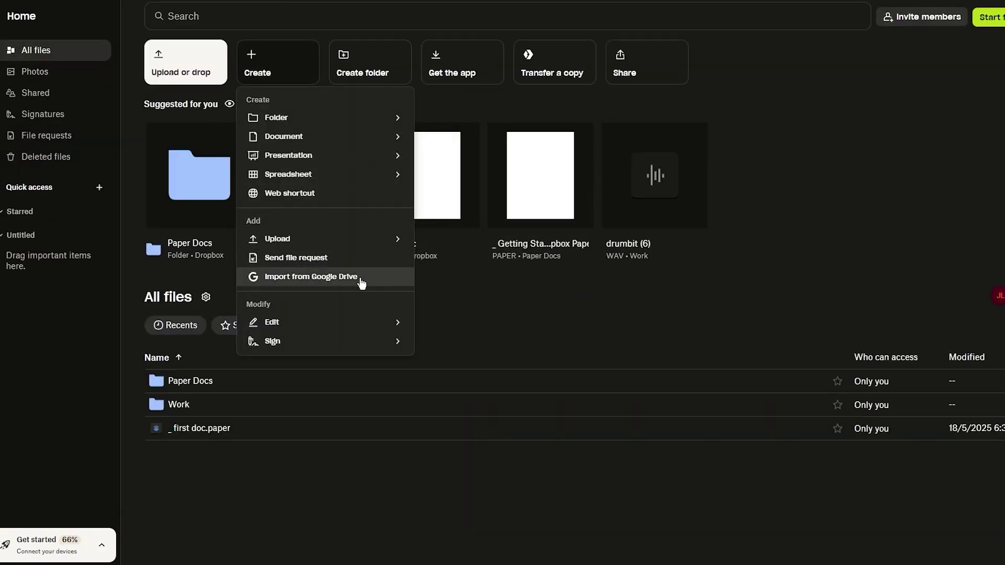
mouse_move(371, 328)
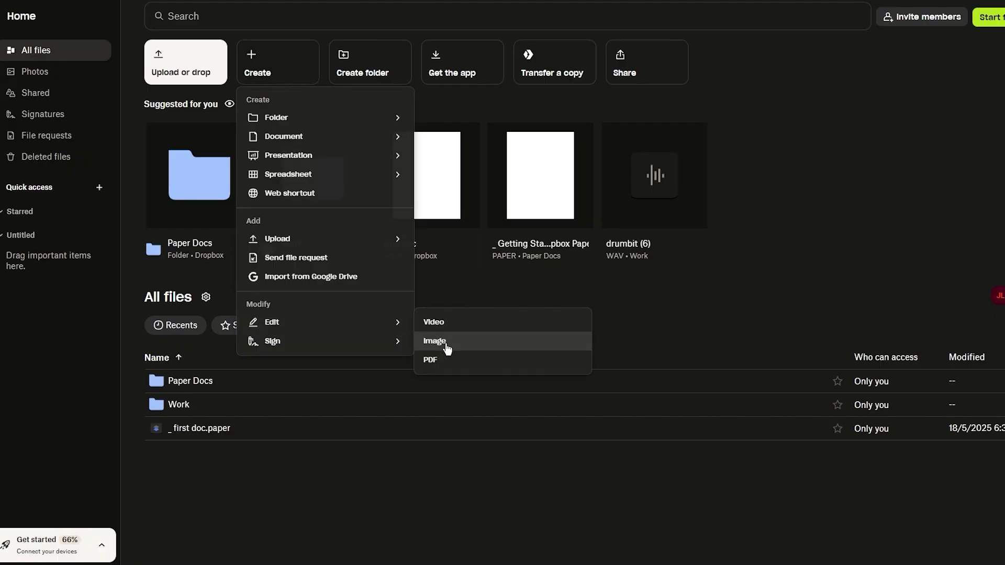
left_click(450, 343)
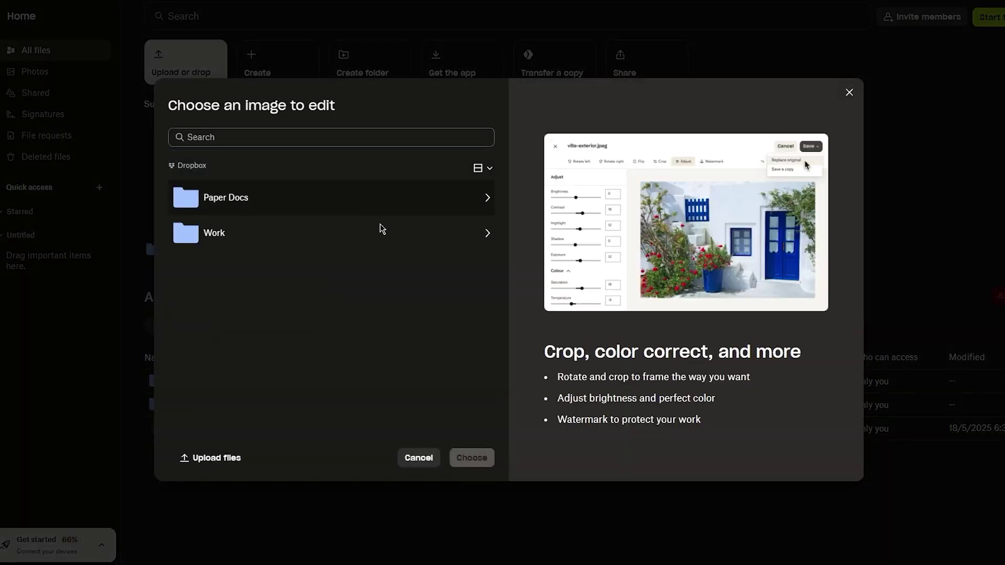
left_click(490, 207)
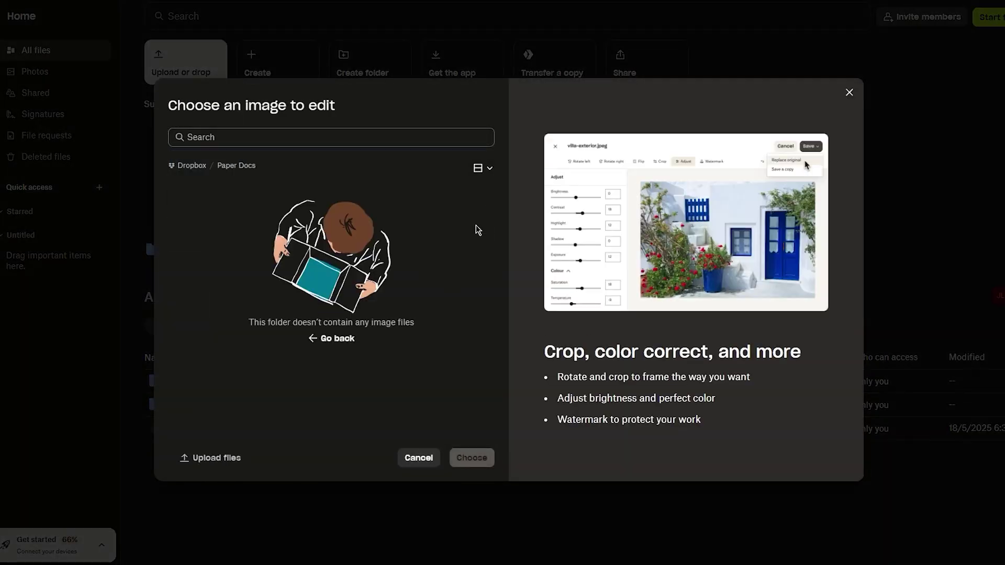
left_click(419, 456)
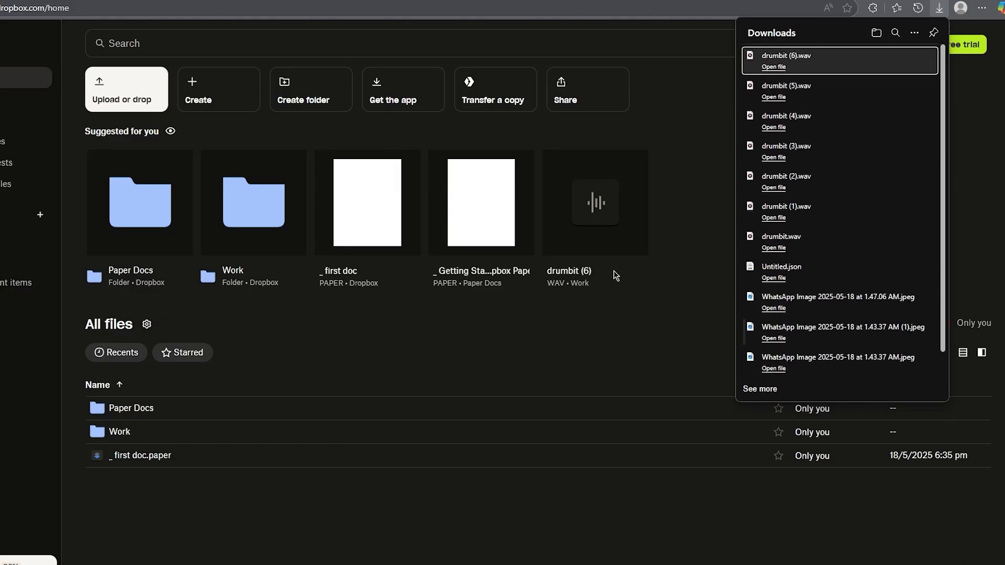
Upload pexels-onbab-31854914.jpg to the top-level Dropbox files.
left_click(123, 97)
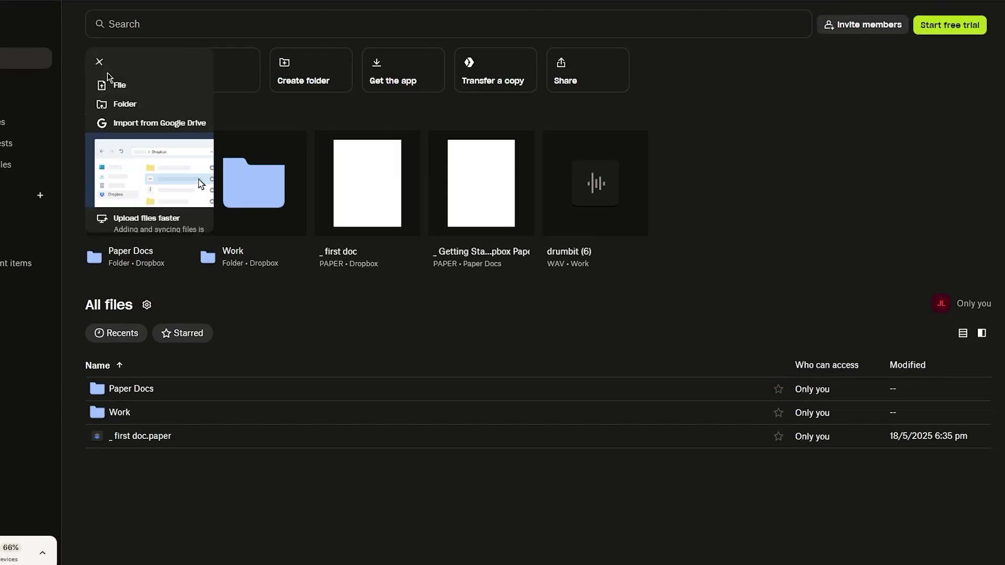
left_click(129, 84)
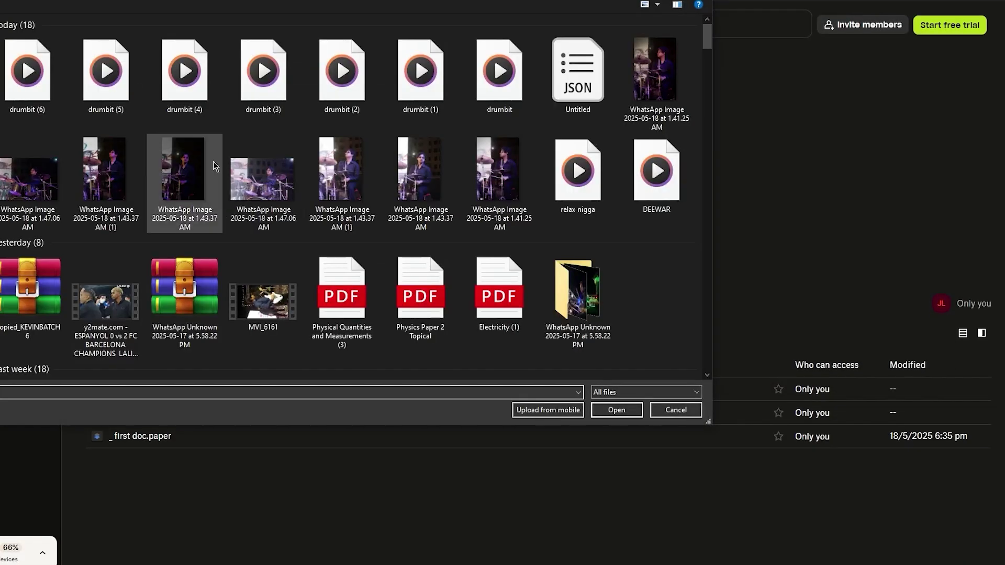
scroll(502, 207, "down", 3)
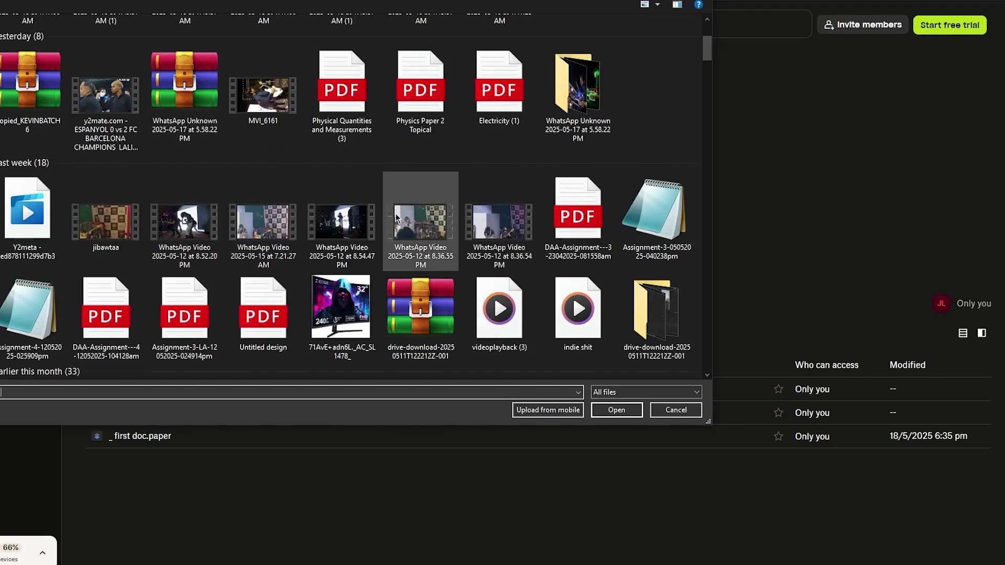
scroll(395, 213, "down", 3)
double_click(261, 229)
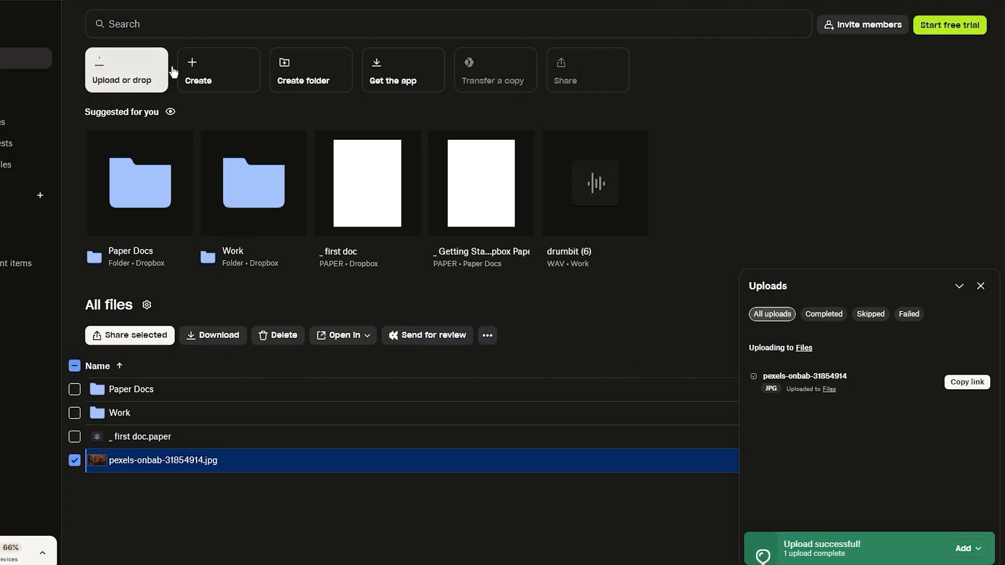
Open the image-to-edit picker via Create > Edit > Image.
left_click(193, 74)
mouse_move(280, 317)
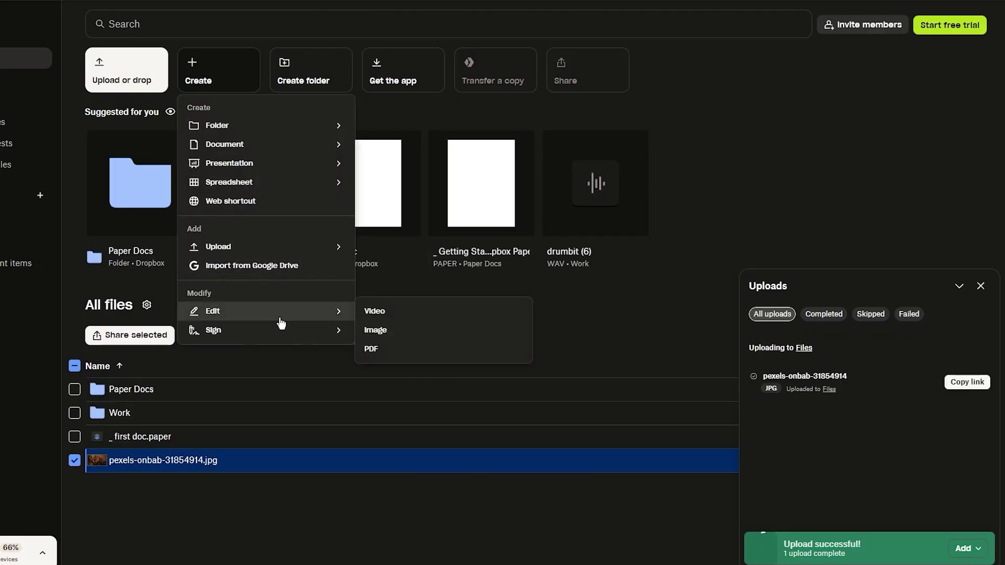
left_click(402, 330)
Open pexels-onbab-31854914.jpg in the Dropbox image editor.
left_click(351, 252)
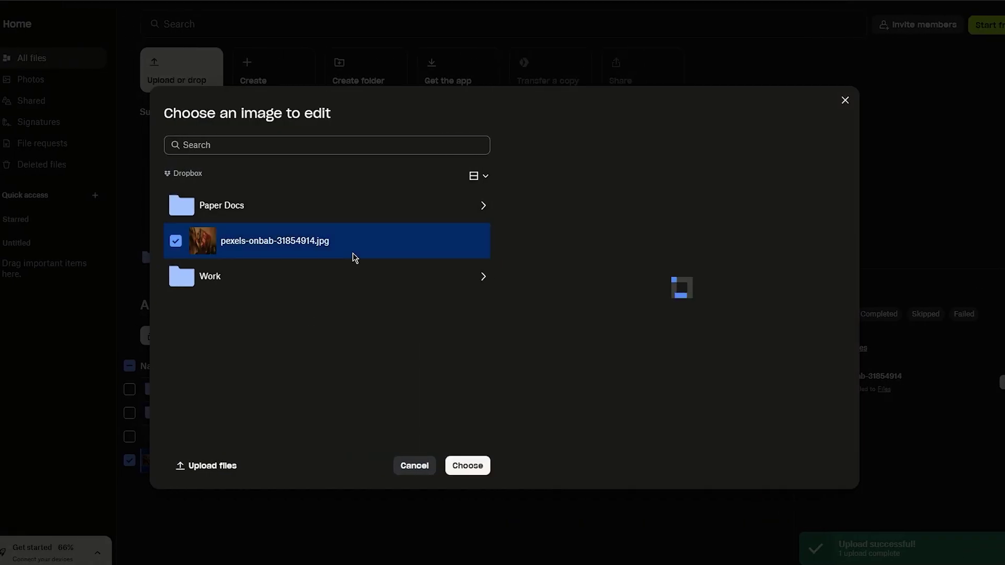
left_click(451, 466)
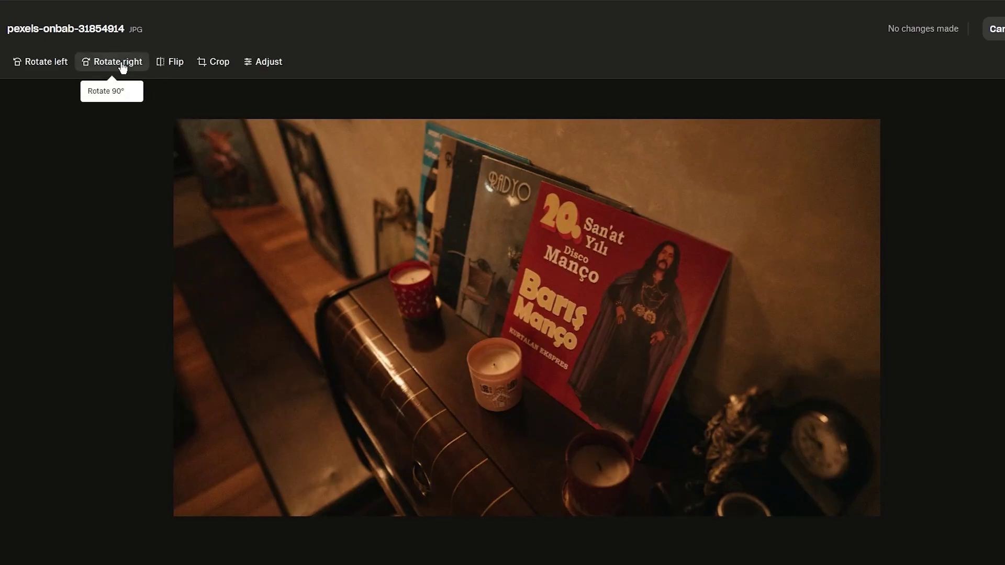
left_click_drag(351, 213, 510, 314)
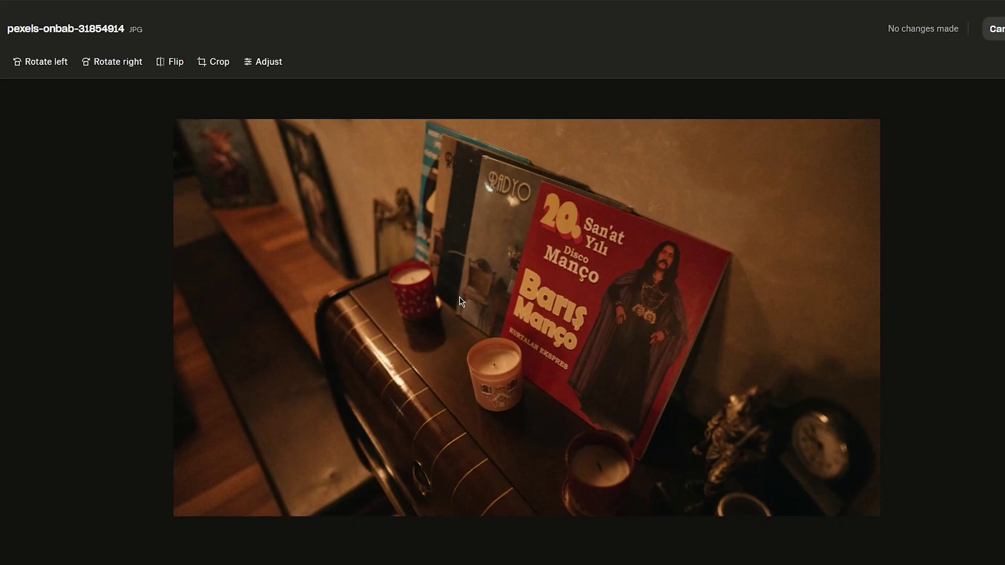
Adjust brightness to 35 and contrast to 38, then close the editor without saving.
left_click(259, 68)
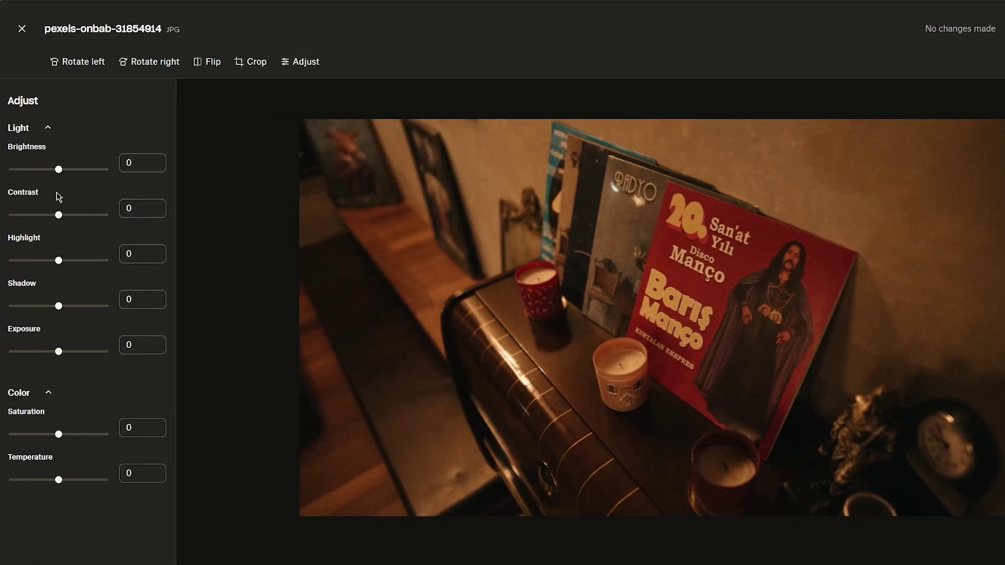
left_click(39, 169)
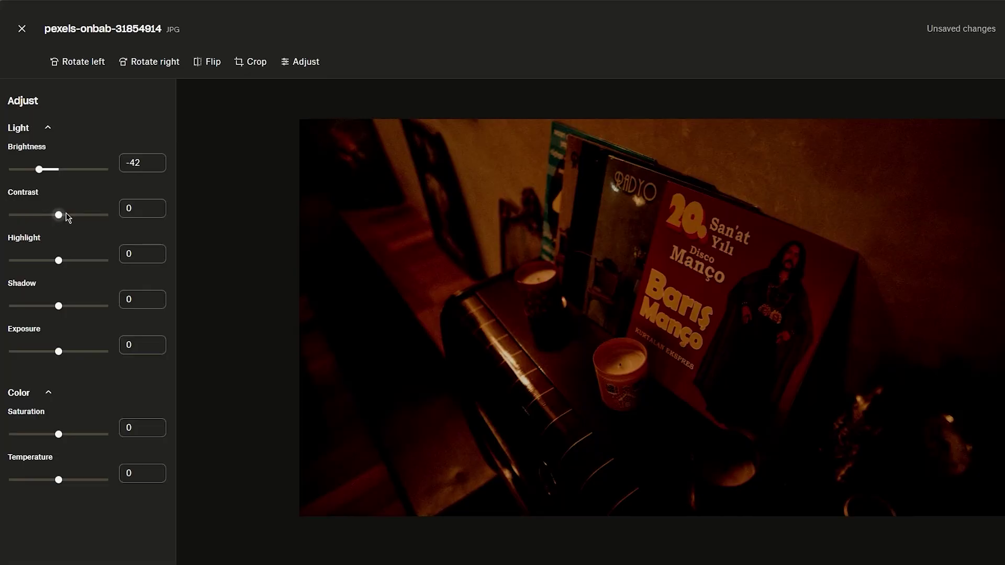
mouse_move(68, 217)
left_mouse_down()
mouse_move(99, 215)
mouse_move(77, 218)
left_mouse_up()
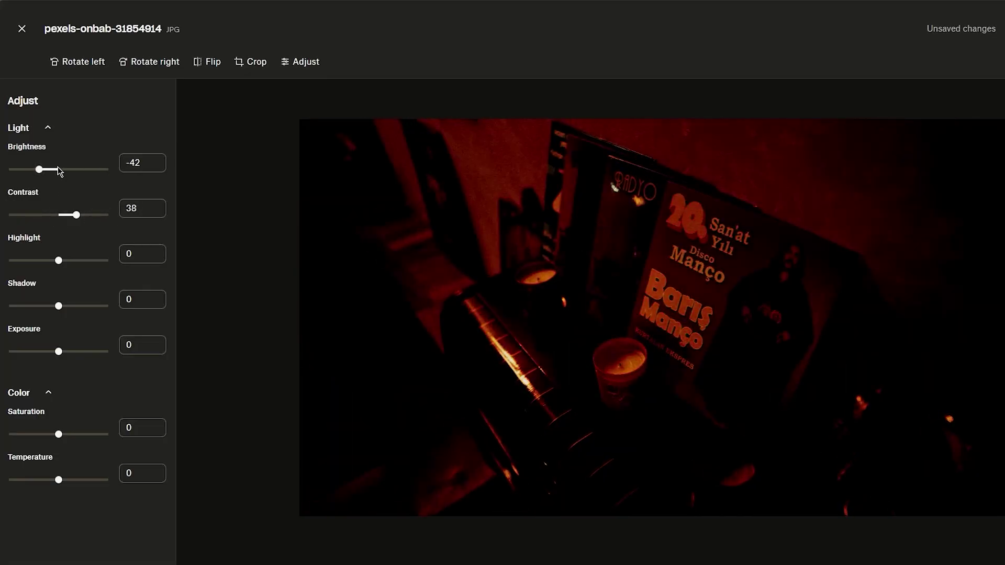
mouse_move(63, 172)
left_mouse_down()
mouse_move(50, 172)
mouse_move(88, 173)
mouse_move(66, 173)
mouse_move(77, 174)
left_mouse_up()
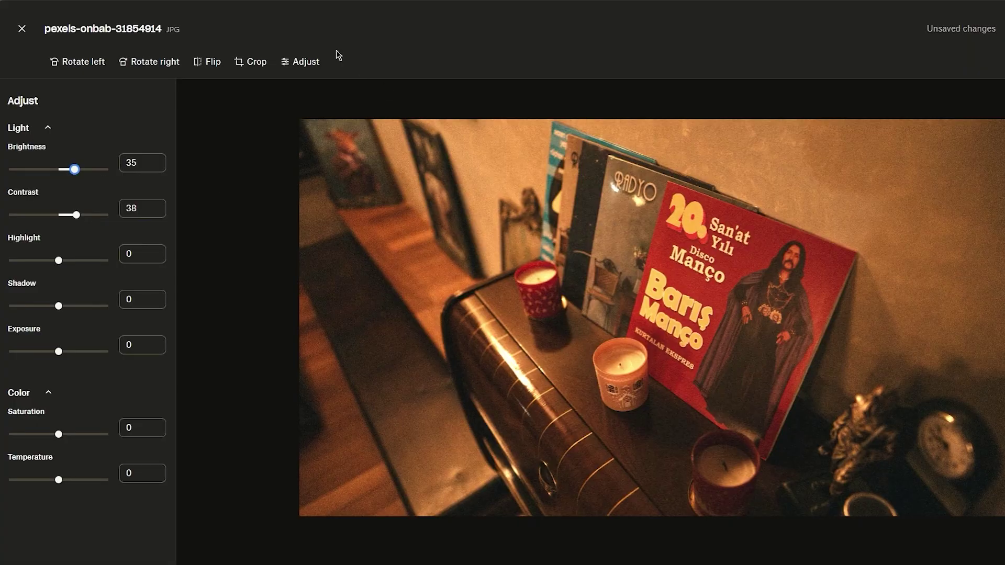
left_click(22, 28)
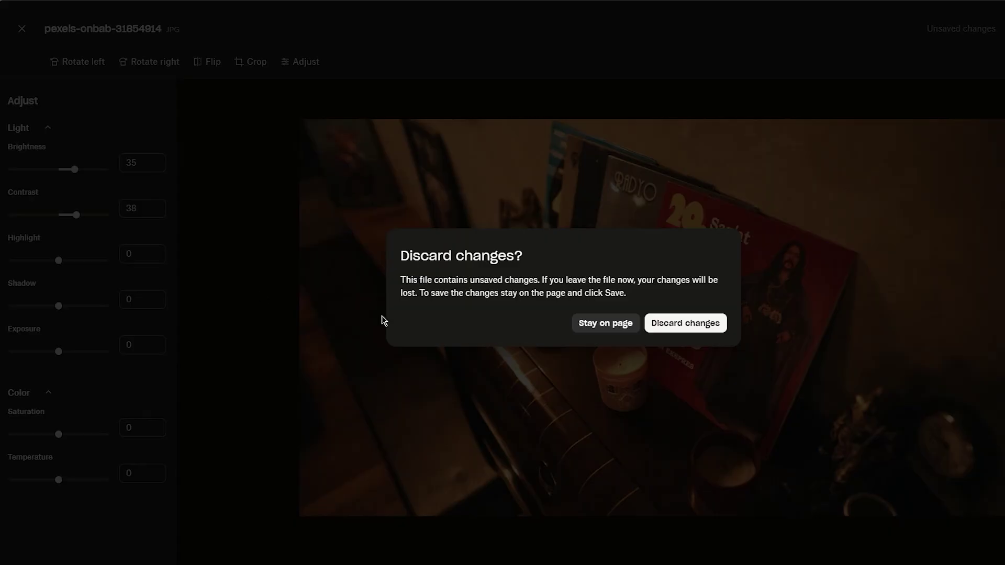
left_click(685, 324)
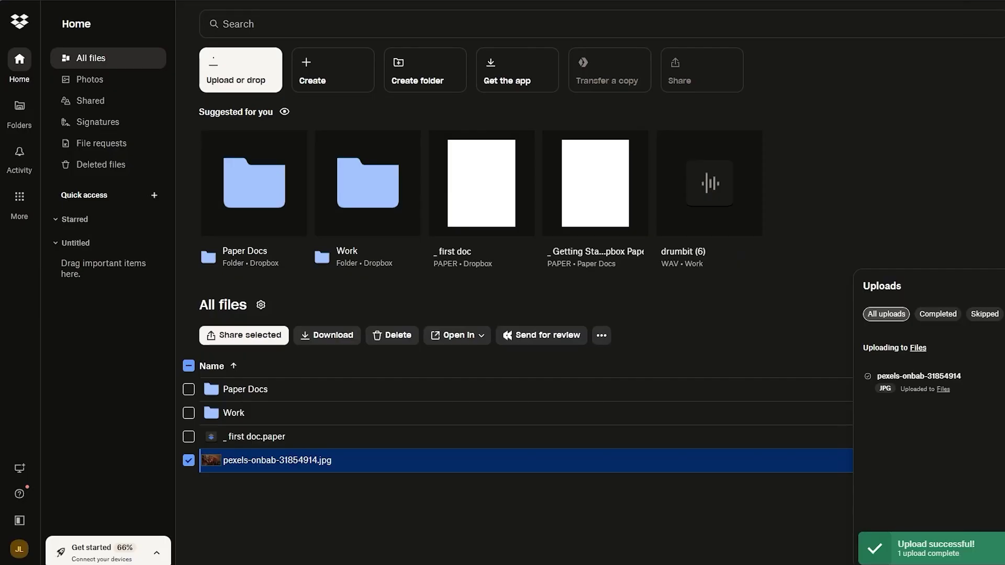